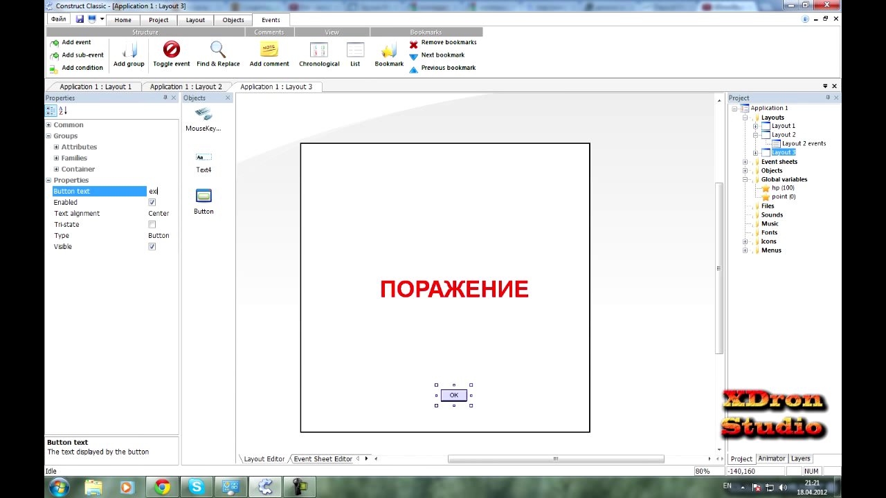
Set the text of the button on Layout 3 to "exit"
text(t)
key(Return)
click(433, 376)
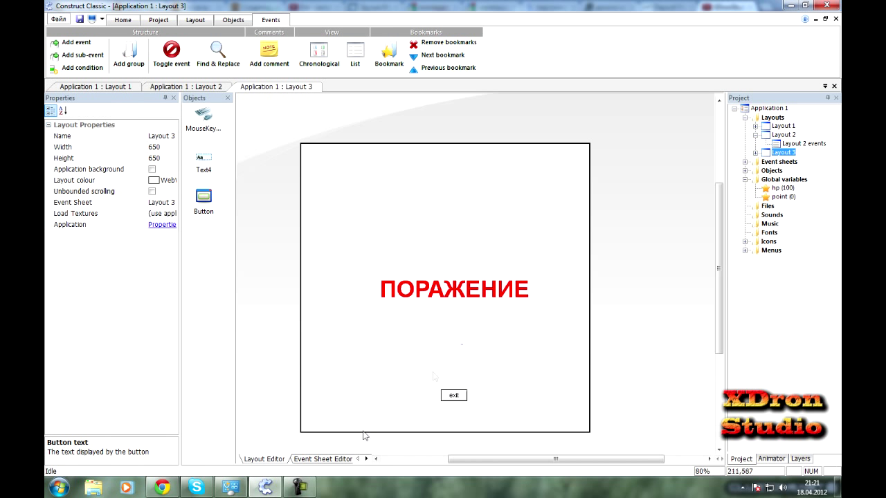
Add an "On button clicked" condition for the Button object to Layout 3's event sheet
click(329, 460)
double_click(344, 147)
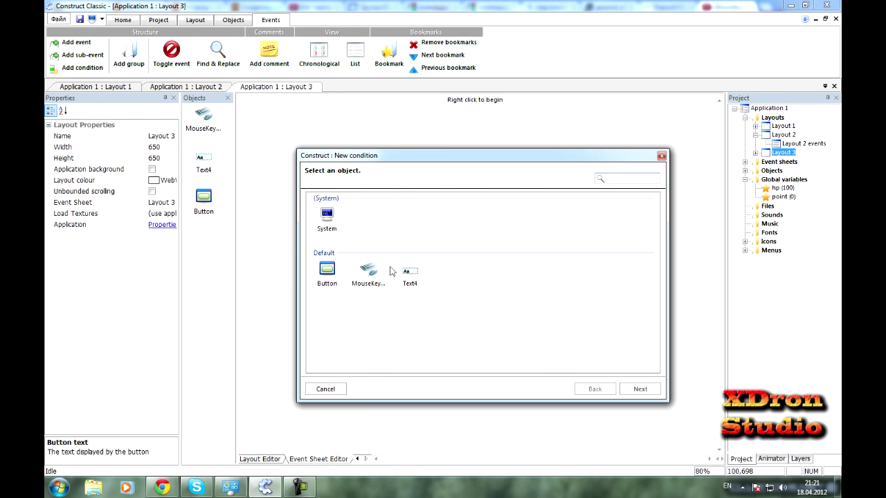
double_click(337, 269)
double_click(447, 225)
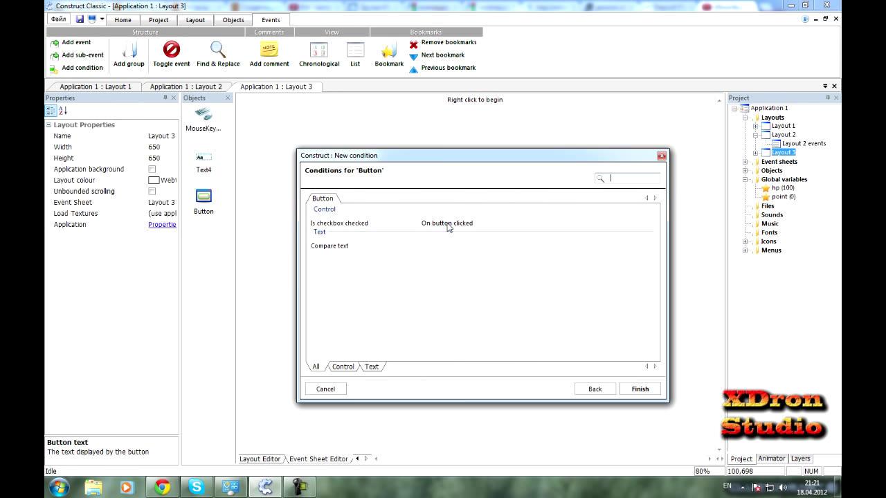
Add the System "Close" action to the button-click event so that it closes the application
click(371, 101)
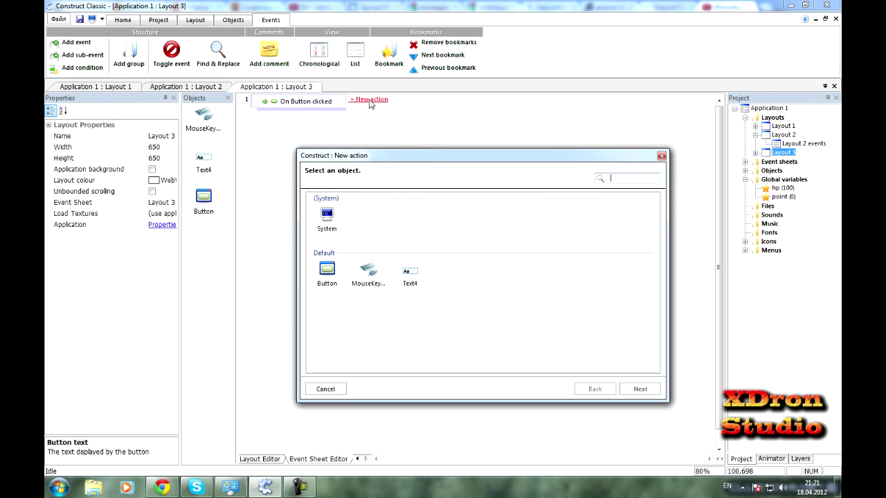
double_click(337, 220)
double_click(433, 220)
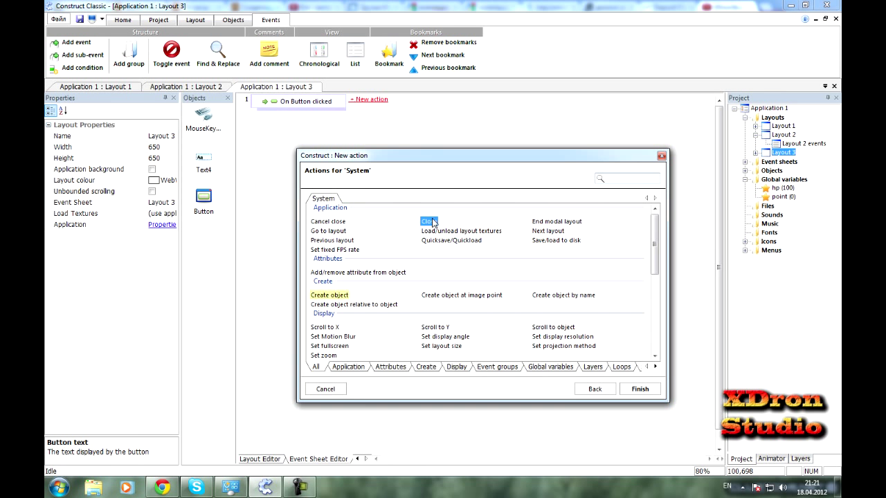
Preview Layout 3 and test the exit button
right_click(781, 155)
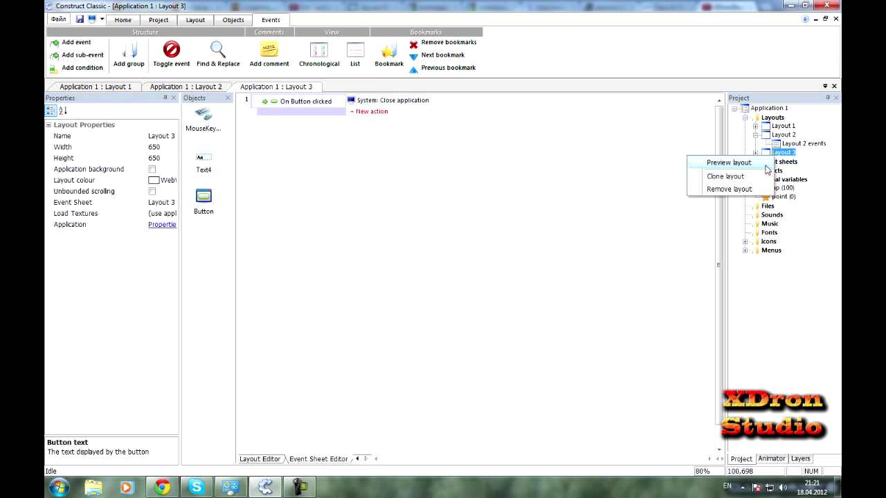
click(720, 164)
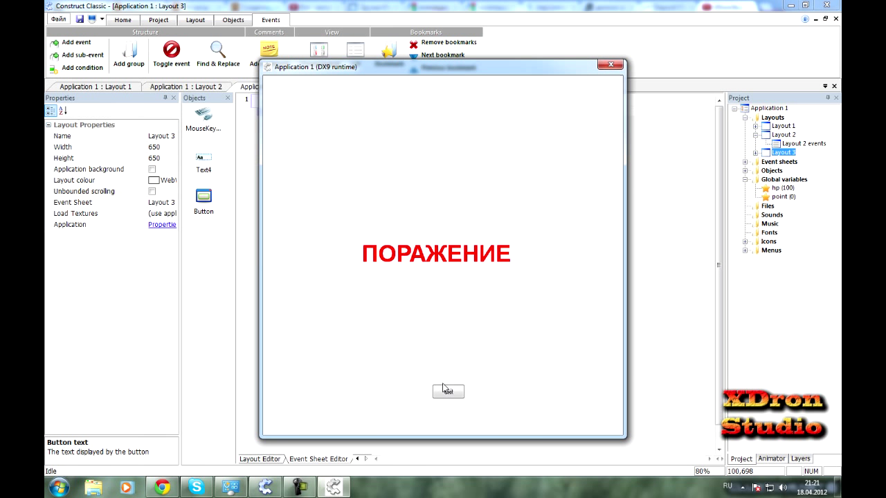
click(446, 391)
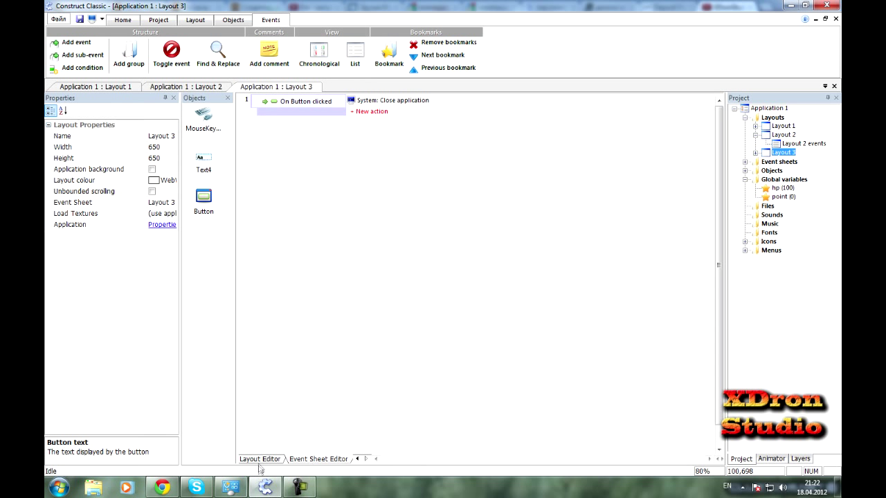
Return to the layout editor and open Layout 1
click(784, 126)
click(260, 459)
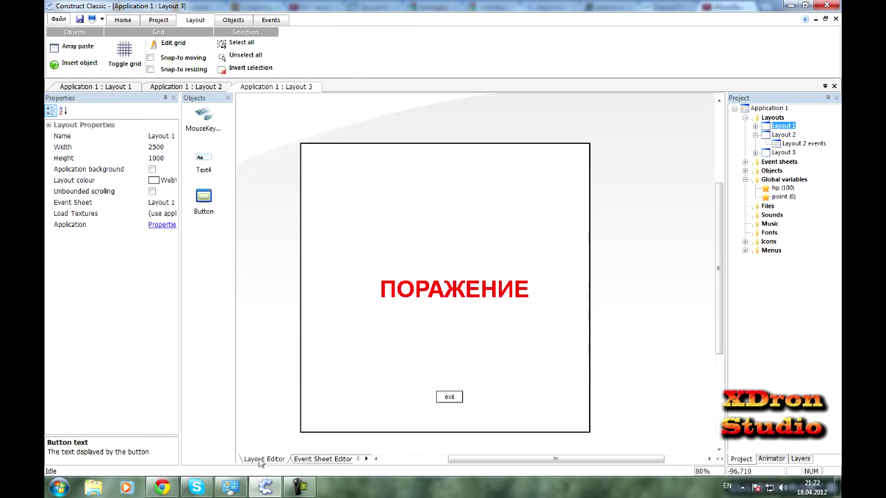
double_click(779, 126)
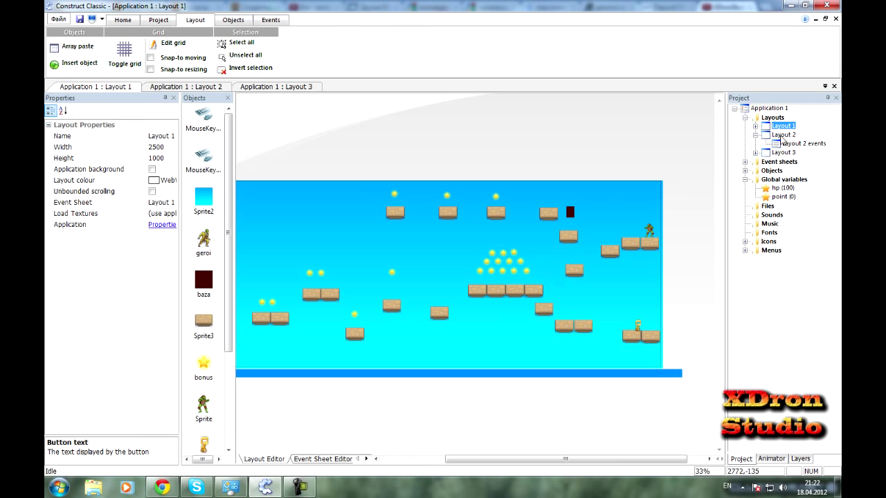
Open Layout 2 and adjust the position of the "Победа!" text
double_click(784, 135)
click(498, 218)
drag(480, 295, 478, 304)
Insert a Button object on Layout 2 and position it centred below the "Победа!" text
click(563, 332)
double_click(564, 336)
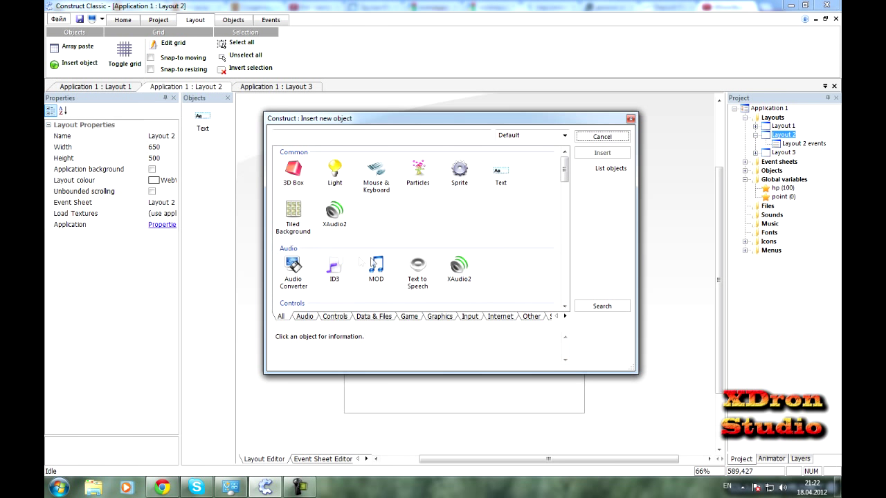
click(335, 208)
scroll(336, 205, down, 10)
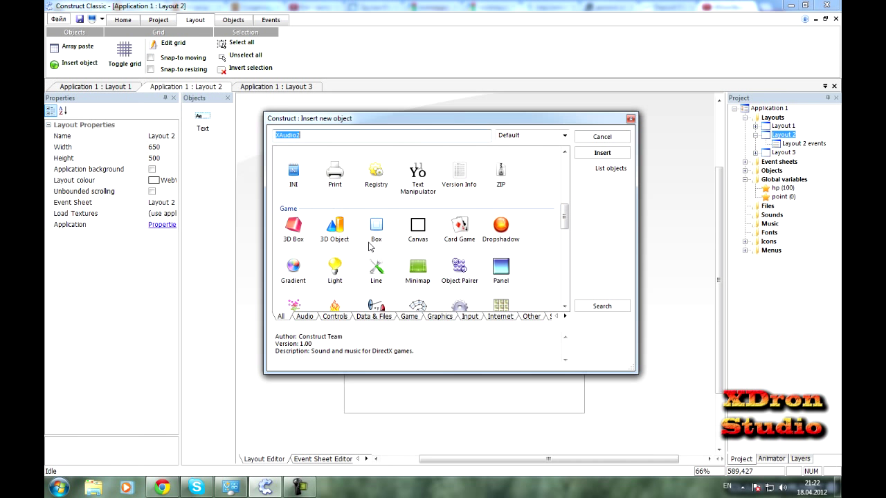
scroll(399, 257, up, 6)
double_click(379, 160)
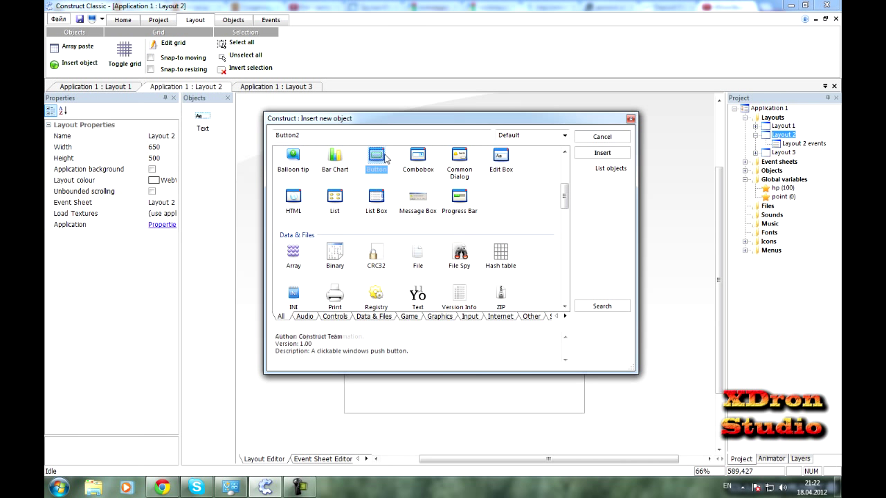
click(493, 338)
drag(503, 343, 467, 343)
Set the text of the new button on Layout 2 to "exit"
click(152, 194)
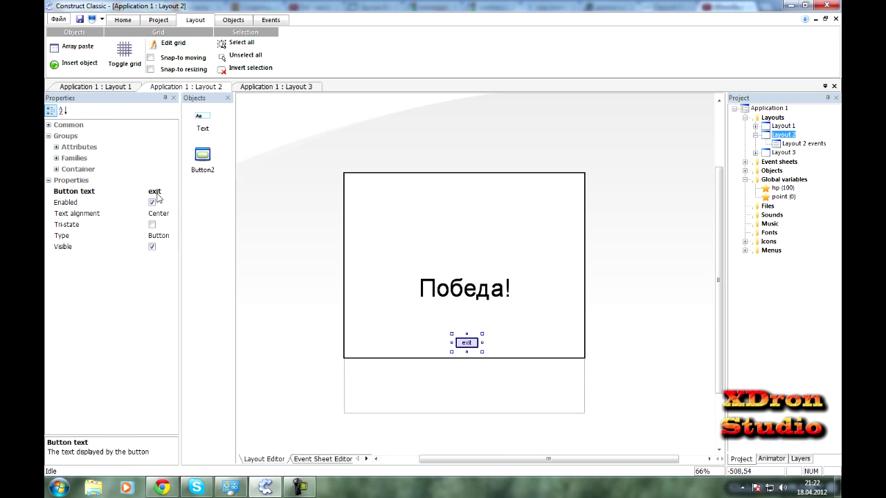
click(322, 255)
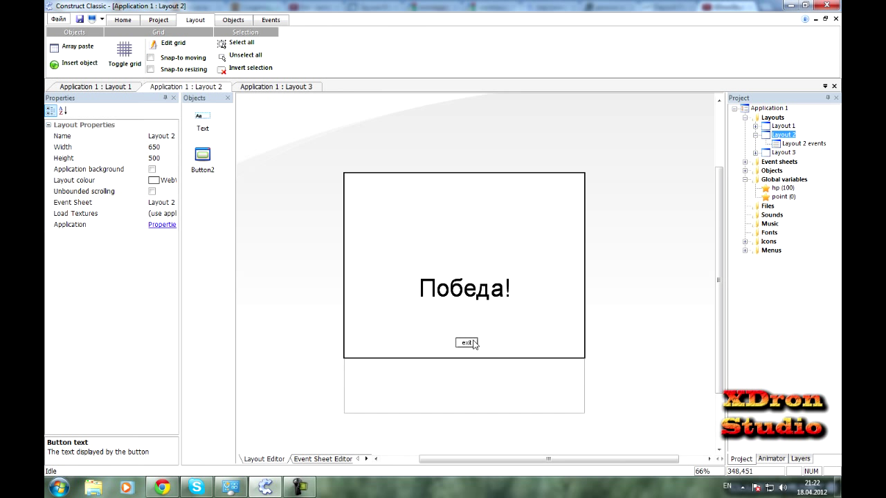
click(475, 344)
Add an "On button clicked" condition for Button2 to Layout 2's event sheet
click(342, 460)
double_click(405, 330)
double_click(325, 270)
double_click(457, 223)
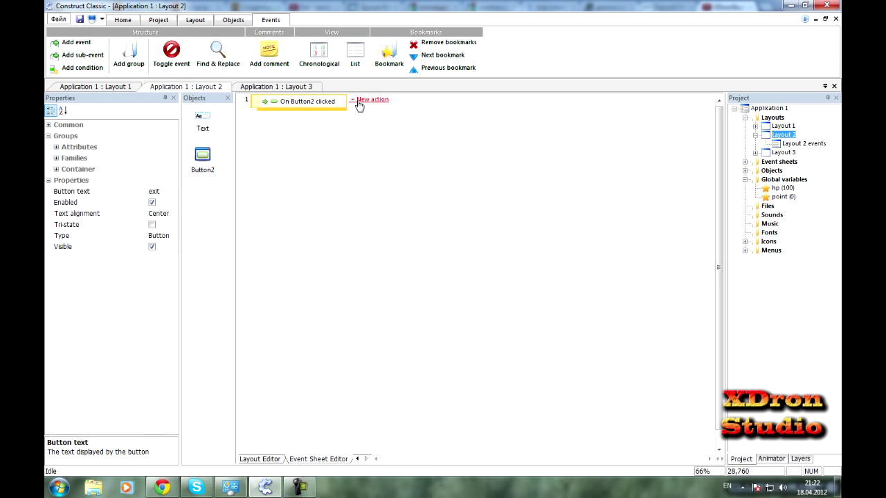
Add the System "Close" action to the Button2 click event
click(359, 104)
double_click(333, 223)
double_click(441, 229)
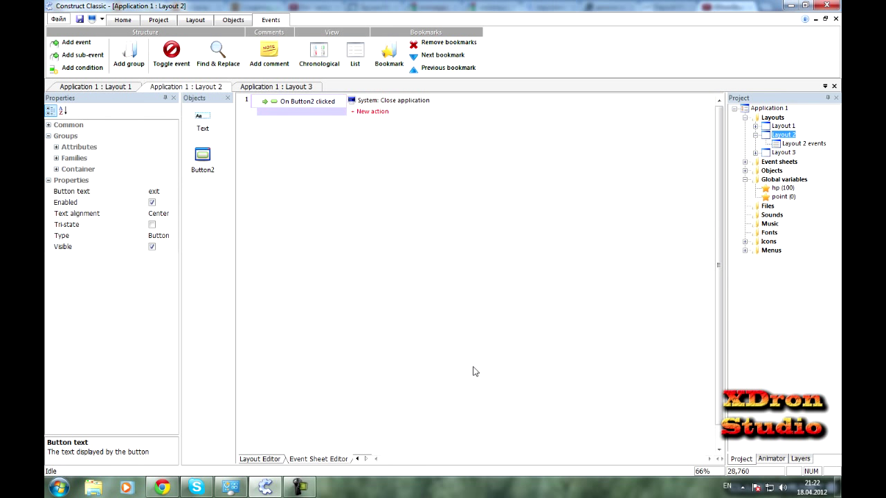
Return to Layout 2's layout editor and run the application
click(261, 460)
click(299, 331)
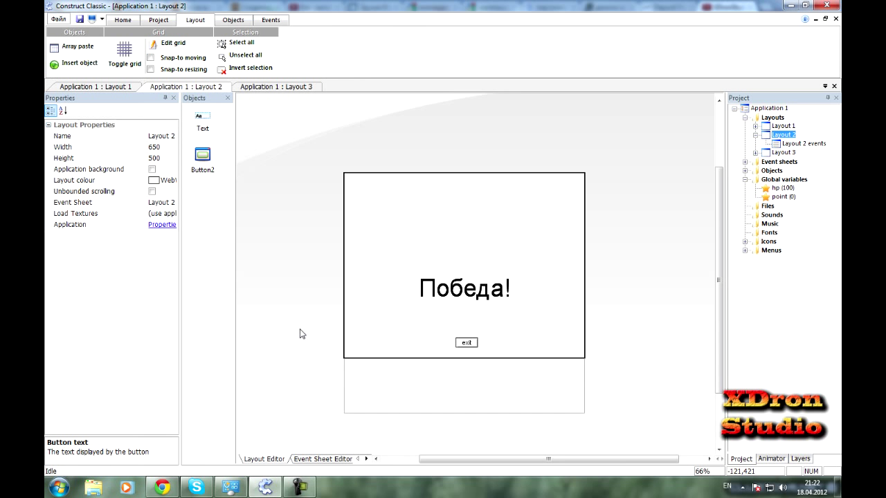
key(F5)
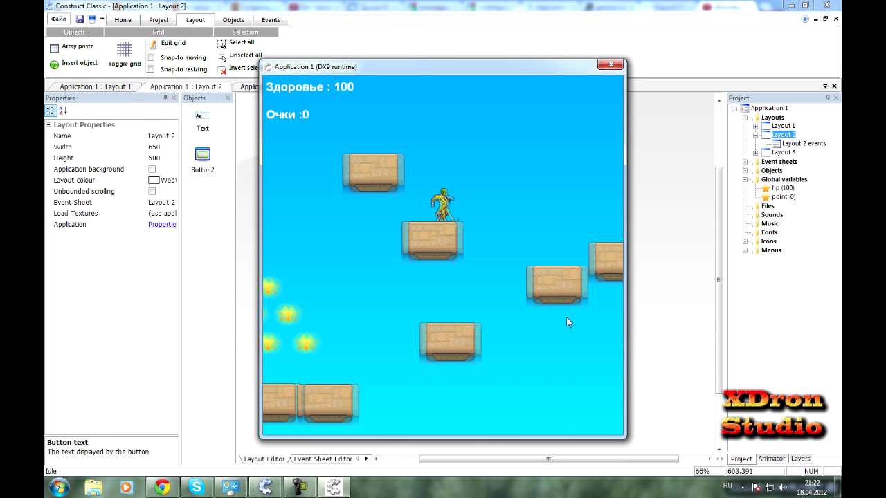
Play the level through to the golden key to reach the victory screen, and test its exit button
key(Right)
key(shift)
key(shift)
key(Right)
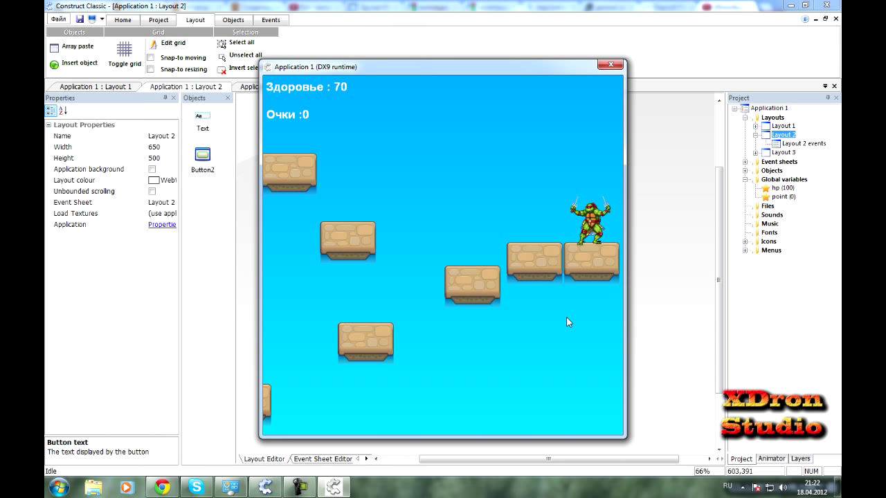
key(shift)
key(Left)
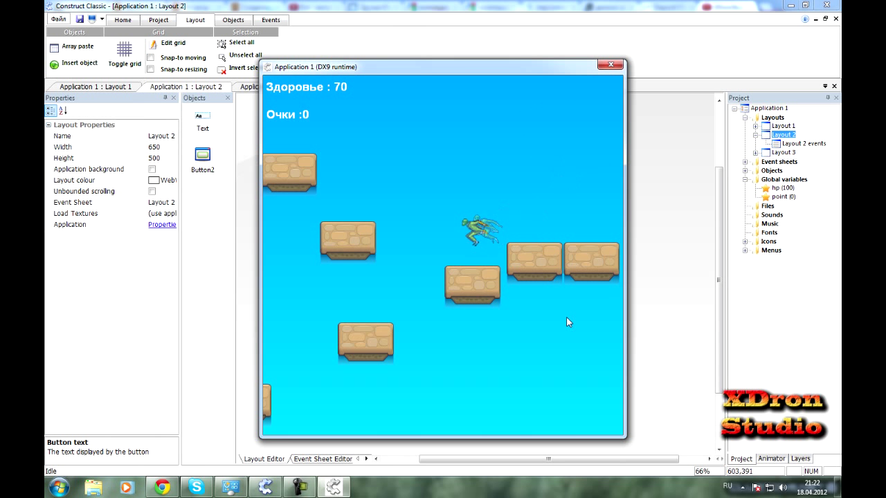
key(Right)
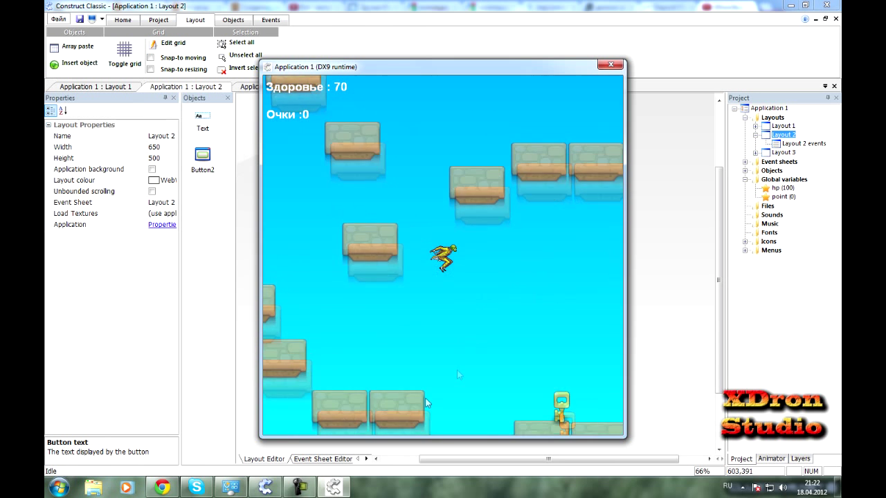
key(Right)
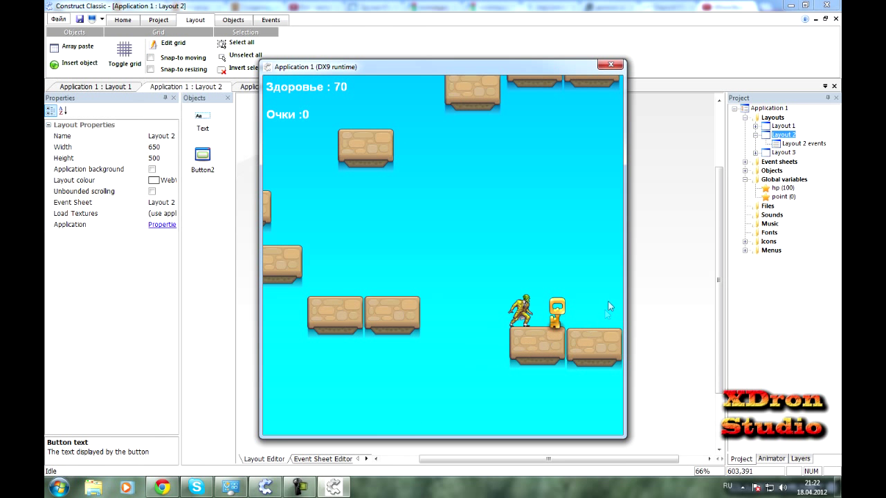
key(Right)
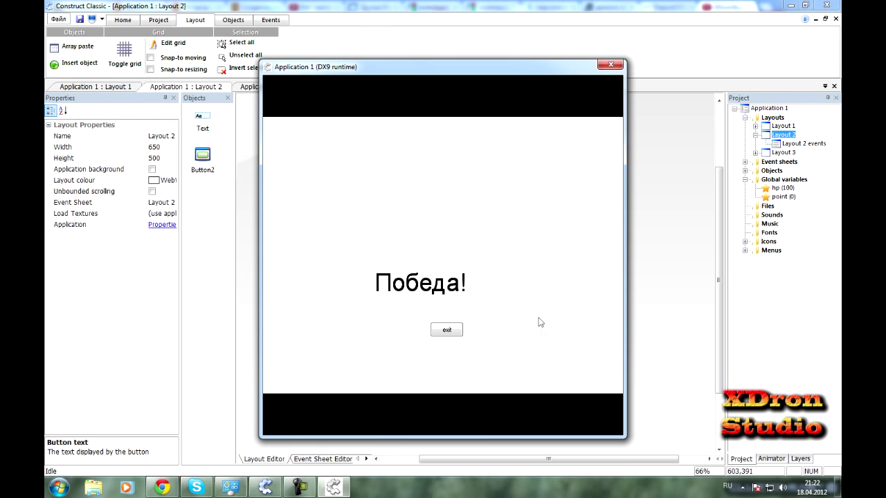
click(446, 331)
Move the "Победа!" text up to the middle of Layout 2 and the exit button to the layout's upper-right corner
click(494, 298)
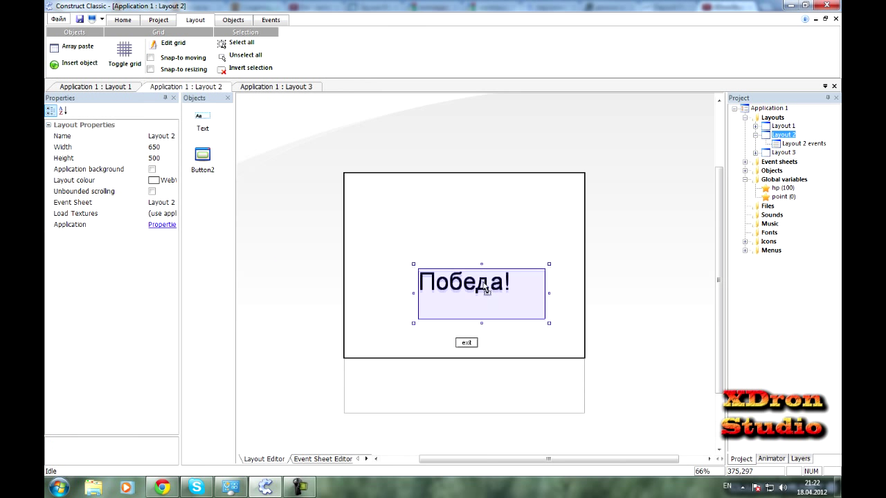
drag(493, 298, 487, 272)
click(603, 297)
drag(465, 344, 570, 182)
click(644, 231)
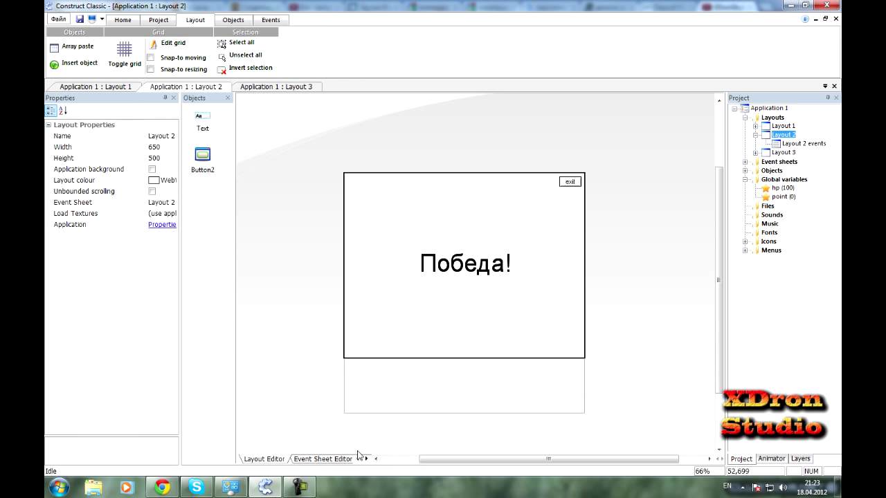
Add a new, fourth layout to the project
click(319, 461)
click(279, 460)
double_click(773, 118)
double_click(773, 118)
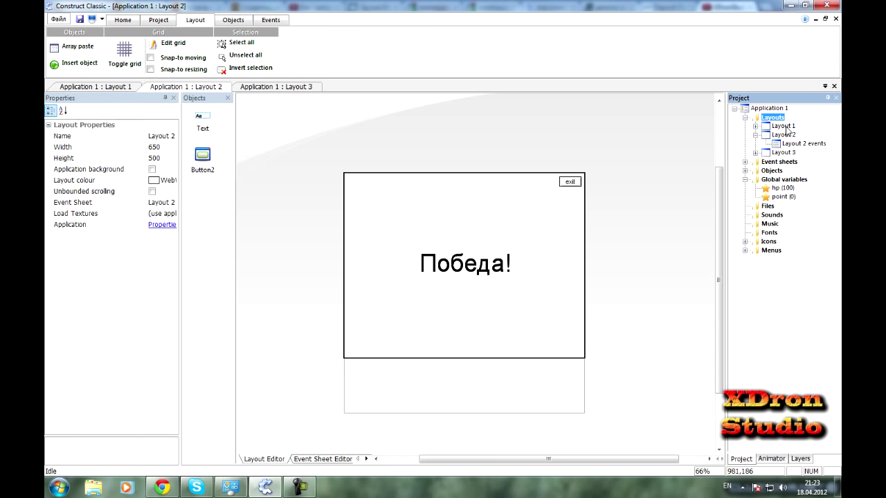
double_click(783, 125)
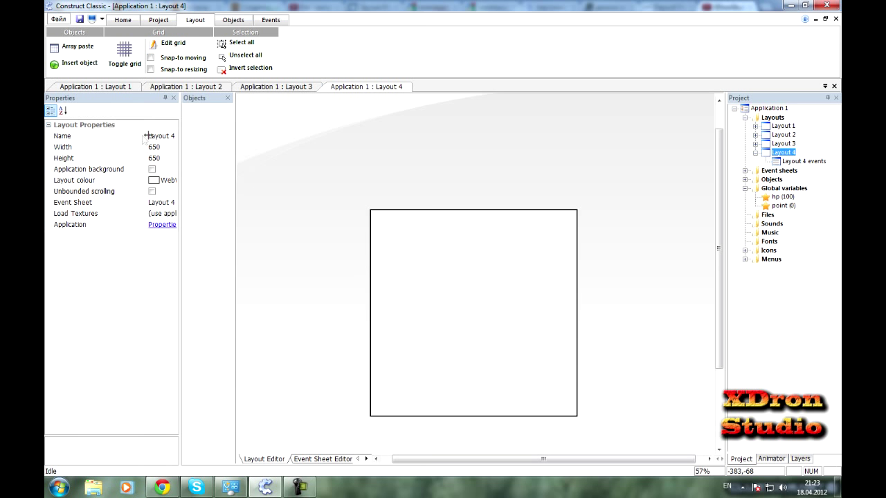
Insert a Sprite object on Layout 4
double_click(449, 268)
double_click(458, 170)
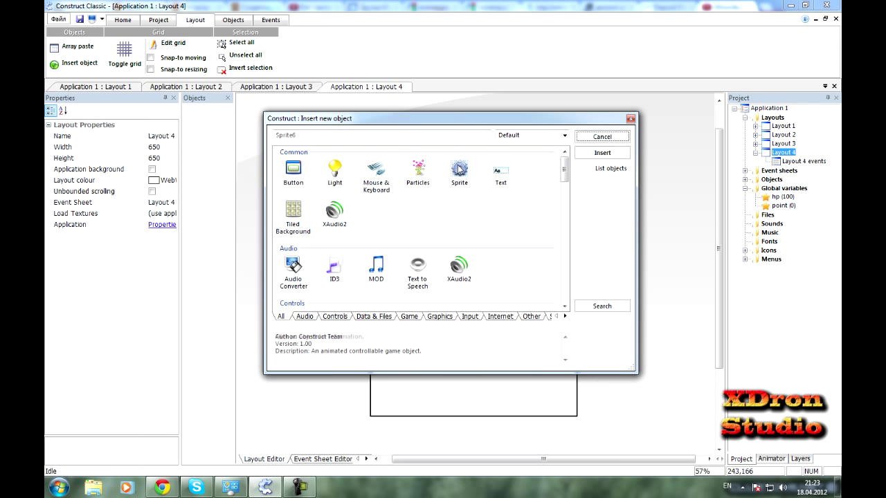
click(774, 118)
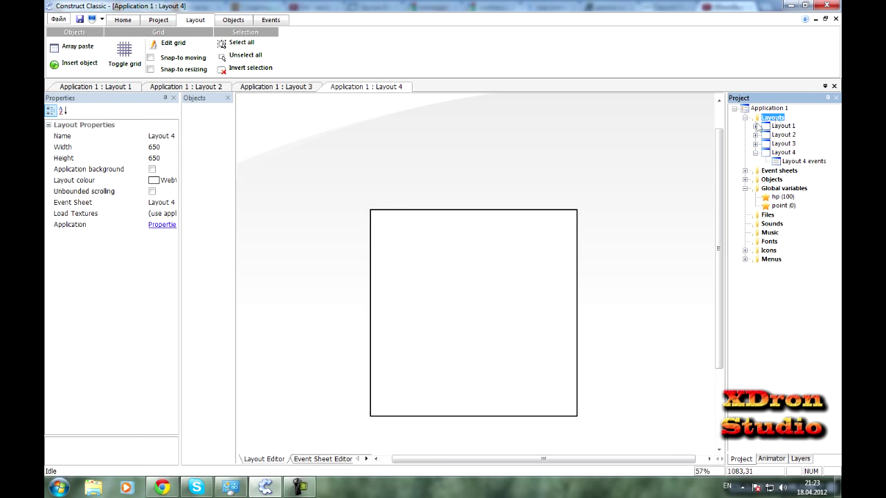
click(471, 289)
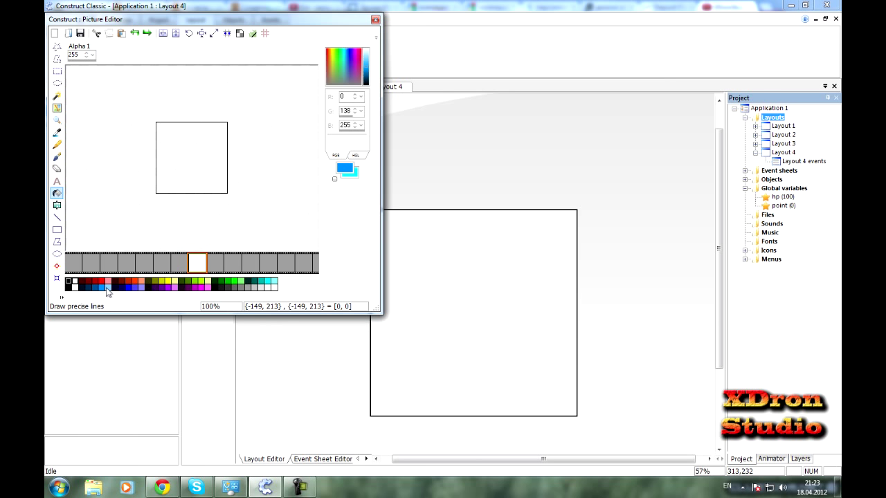
Fill the sprite's image with blue (0, 138, 255) and save the changes to the image
click(163, 163)
click(376, 21)
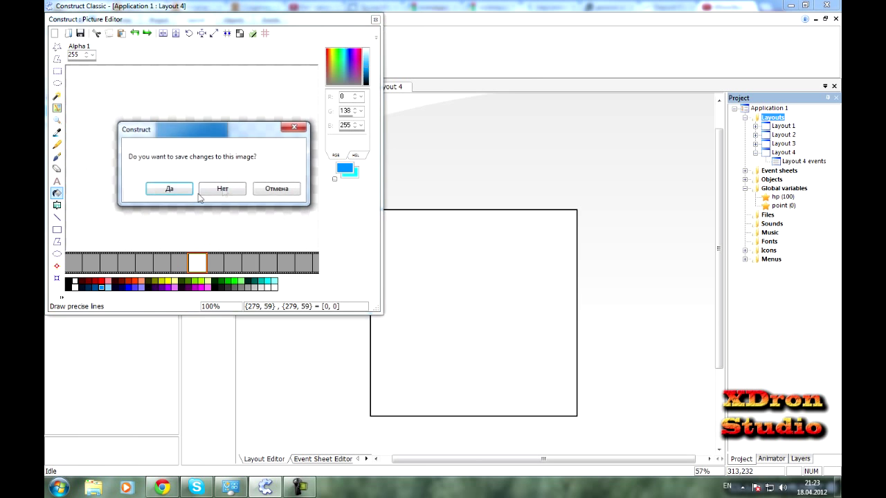
click(171, 188)
Align the blue sprite with the layout's upper-left corner and stretch it to cover the whole of Layout 4
drag(430, 260, 379, 221)
drag(412, 253, 583, 422)
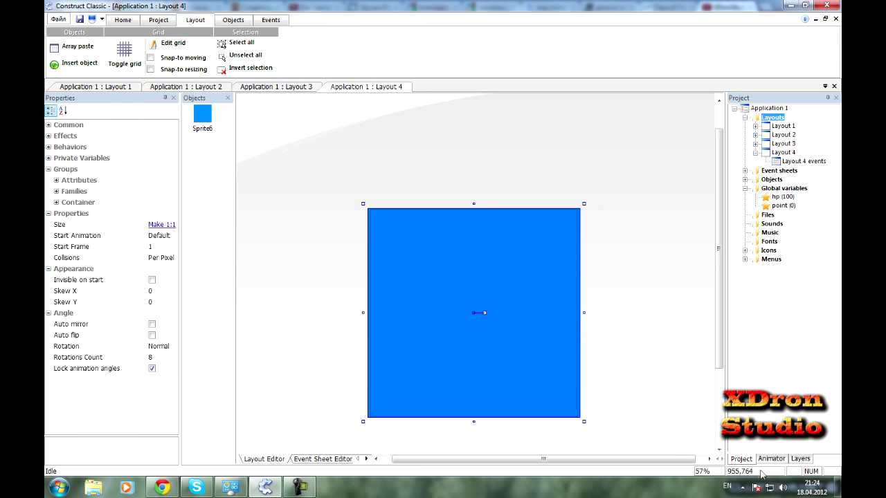
Add a second layer above Layer 1 in Layout 4
click(800, 459)
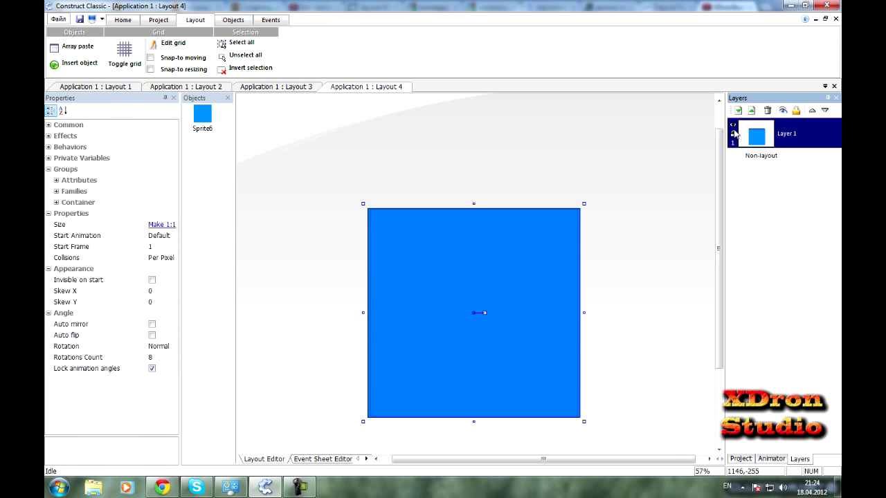
click(738, 110)
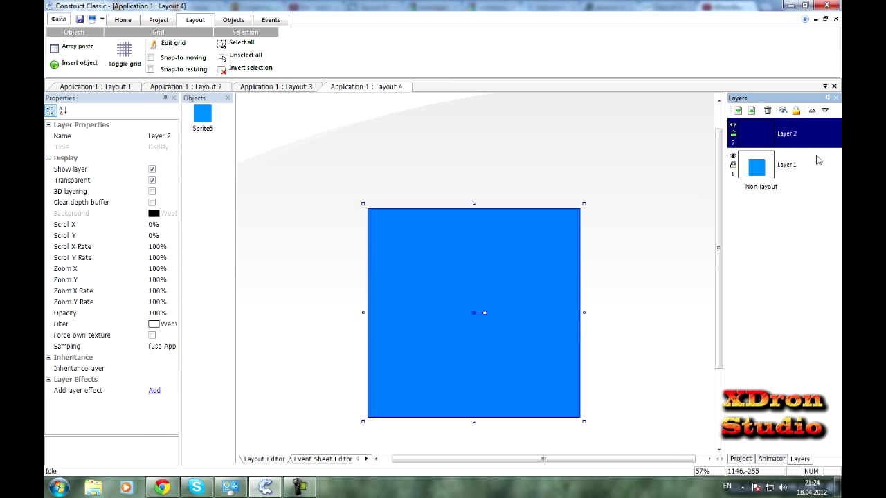
Insert a new Sprite object on Layer 2 over the blue square
click(618, 268)
double_click(505, 262)
double_click(458, 173)
click(456, 299)
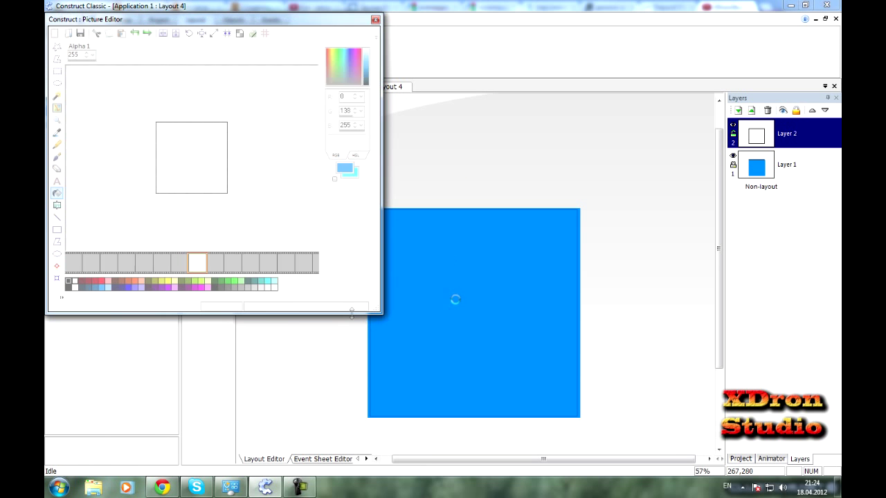
Open image file 1, the sprite sheet with the Mask logo, as the new sprite's picture
click(80, 32)
click(357, 54)
click(68, 32)
double_click(189, 106)
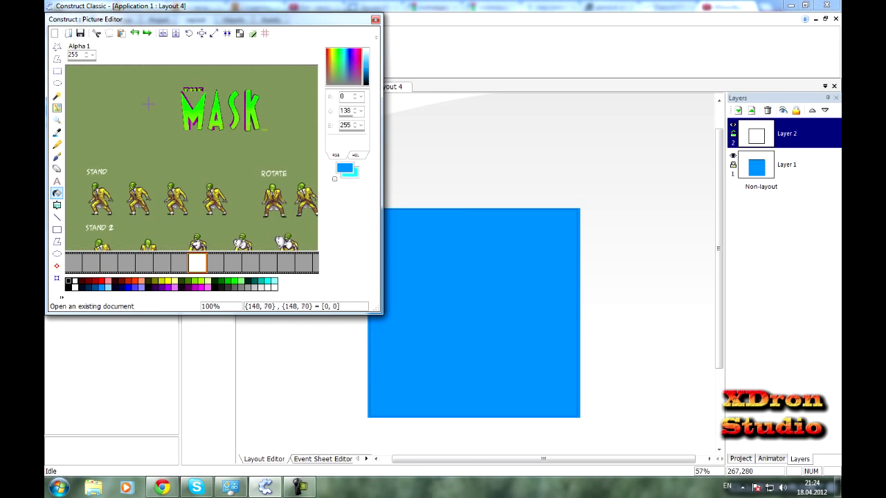
Delete the rectangular block of character rows directly below the Mask logo across the full sheet width
scroll(171, 131, down, 1)
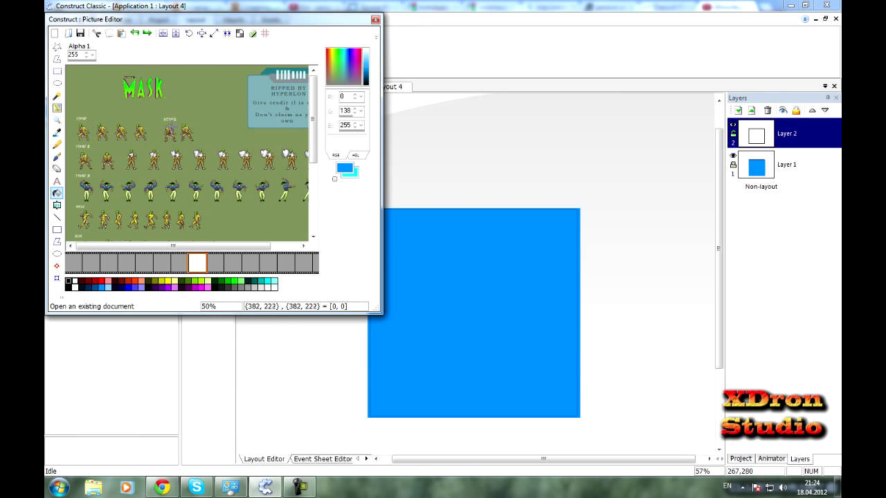
scroll(197, 142, down, 1)
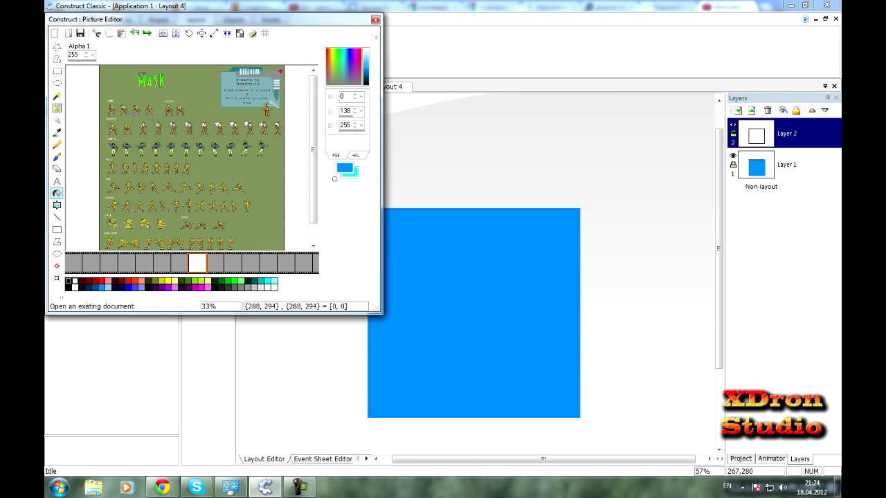
click(57, 70)
drag(93, 98, 204, 215)
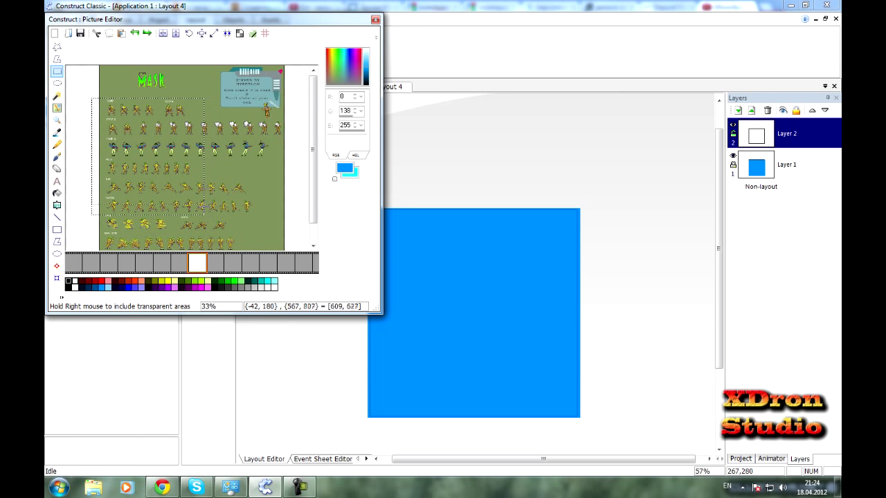
drag(261, 194, 289, 206)
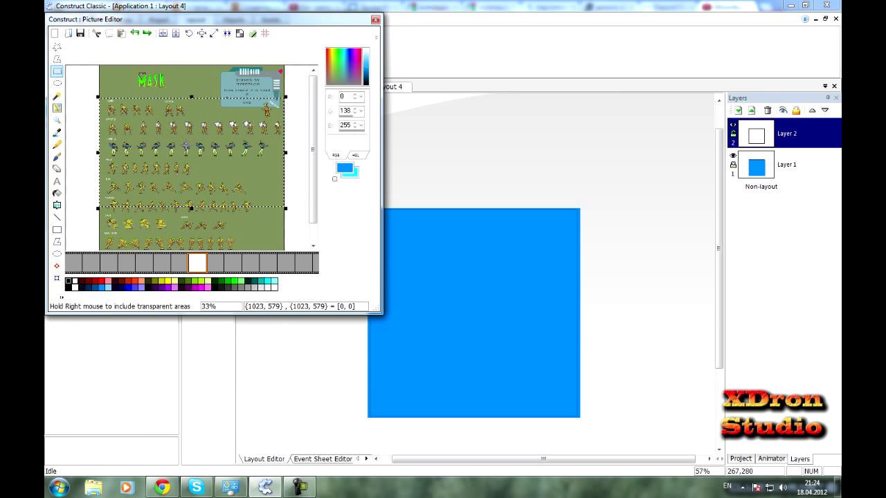
key(Delete)
Delete the remaining lower character rows and the credit box beside the Mask logo
scroll(210, 168, down, 1)
drag(98, 170, 284, 238)
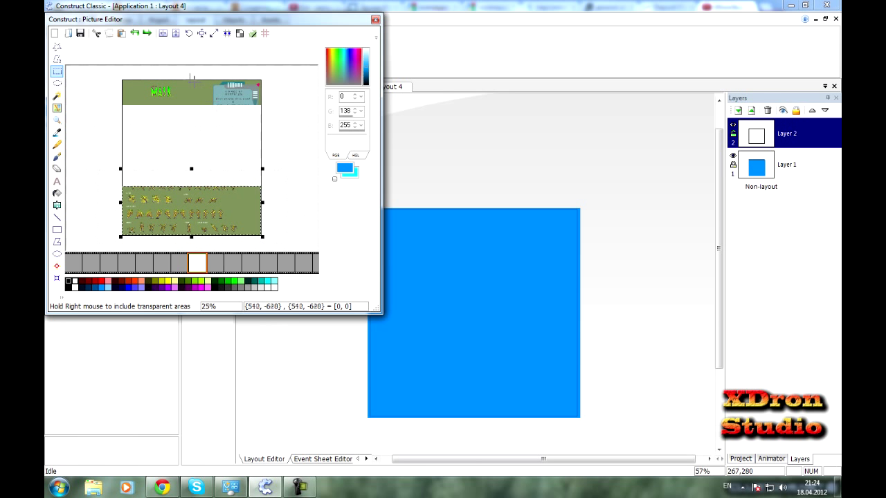
drag(183, 73, 289, 124)
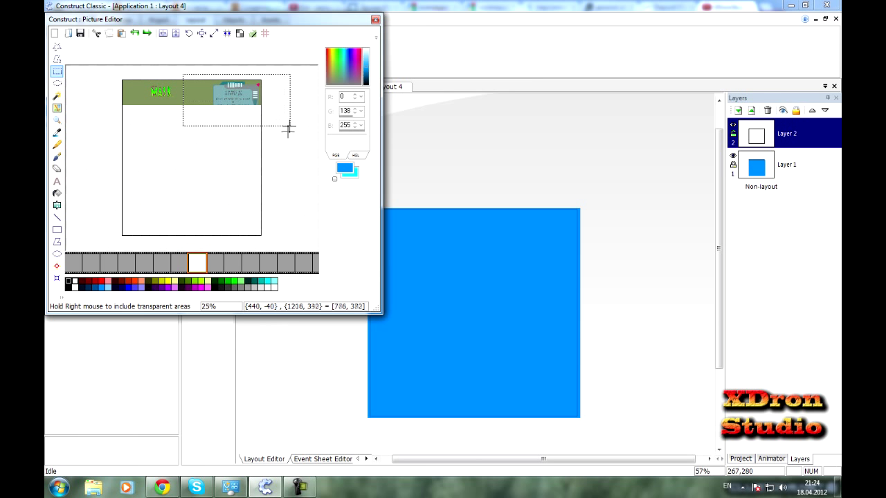
key(Delete)
Crop the picture's canvas to the remaining green strip with the Mask logo
scroll(169, 99, up, 5)
scroll(219, 109, down, 5)
click(202, 33)
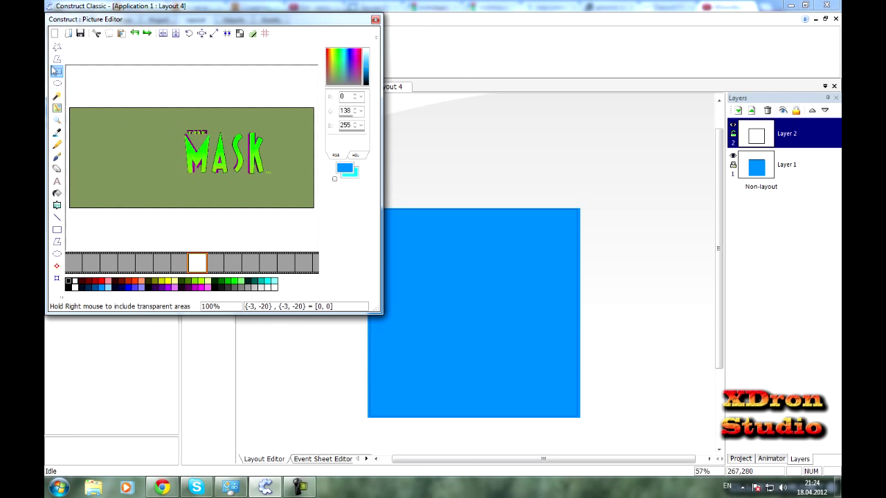
Remove the green background around the Mask logo by colour selection and crop the canvas to the lettering
click(57, 95)
click(151, 164)
key(Delete)
click(192, 87)
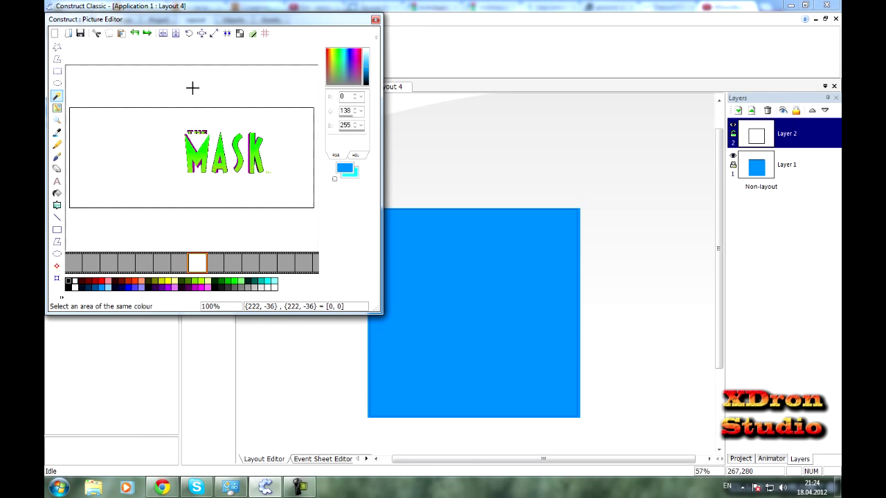
click(202, 33)
Set the logo's hotspot at X 64, Y 32 and close the picture, saving the changes
click(57, 266)
scroll(184, 159, down, 3)
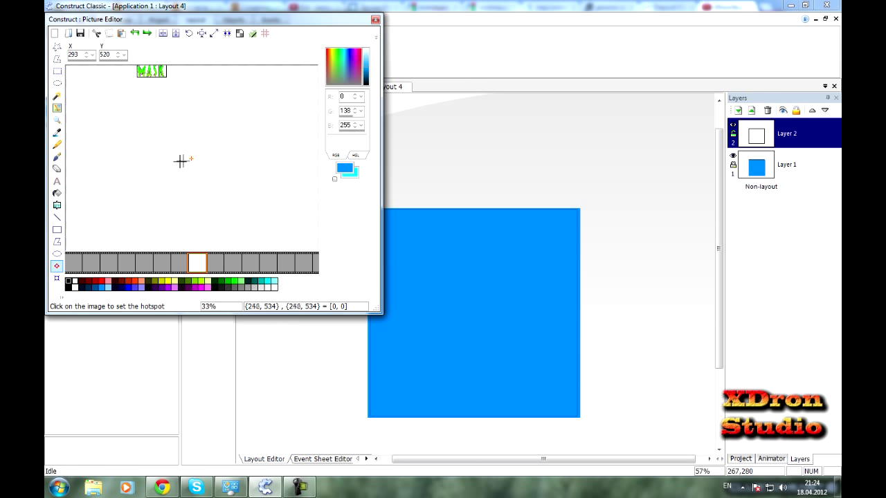
click(162, 91)
scroll(192, 158, up, 3)
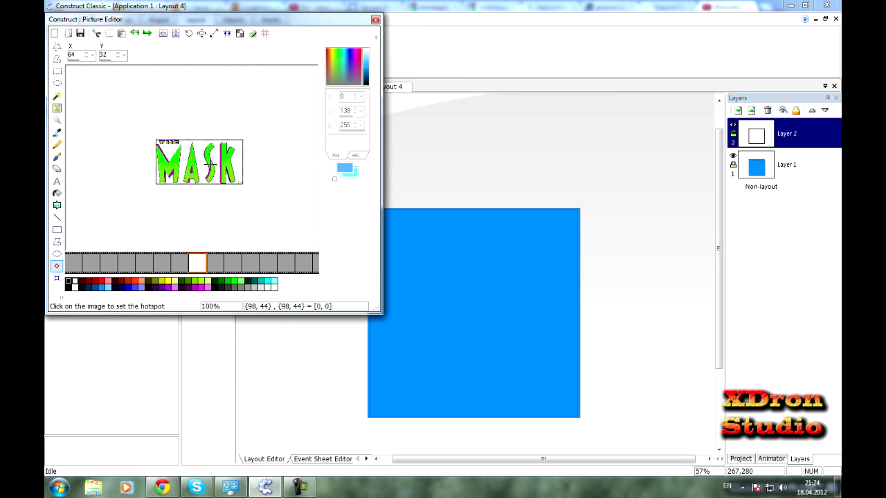
click(374, 21)
click(168, 190)
Enlarge the Mask logo to span most of the blue square's width and place it in the upper half
drag(457, 301, 557, 334)
click(618, 342)
drag(508, 292, 512, 332)
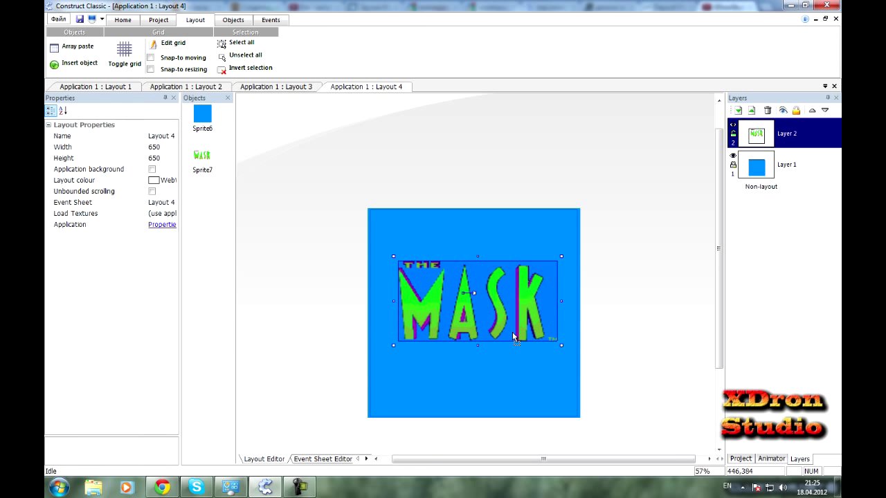
click(639, 286)
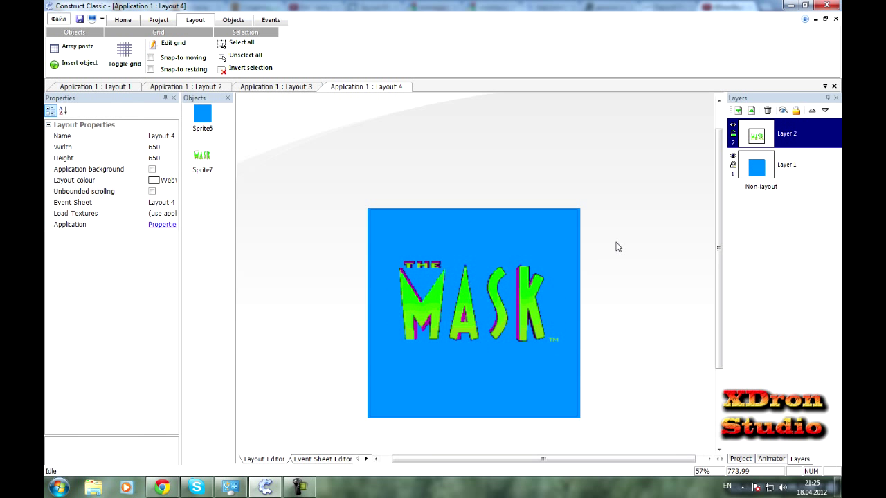
drag(541, 315, 538, 281)
click(597, 315)
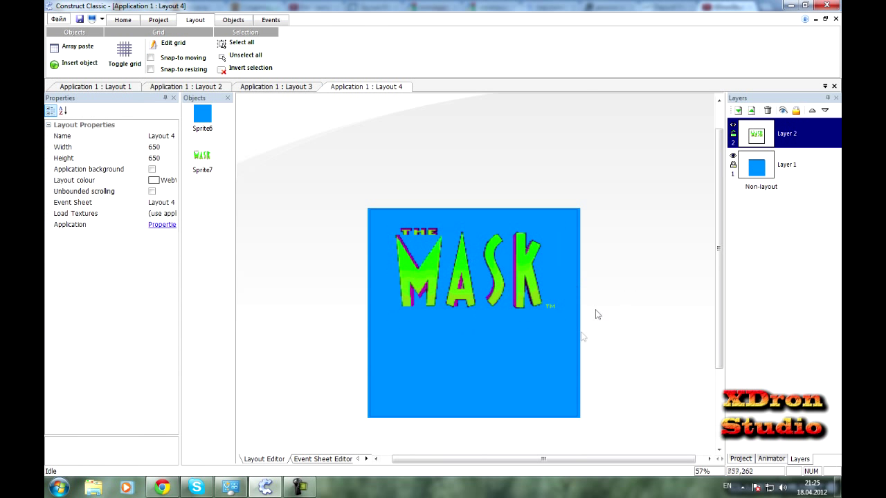
Insert a Button object and place it just below the lower-left end of the Mask logo
double_click(496, 365)
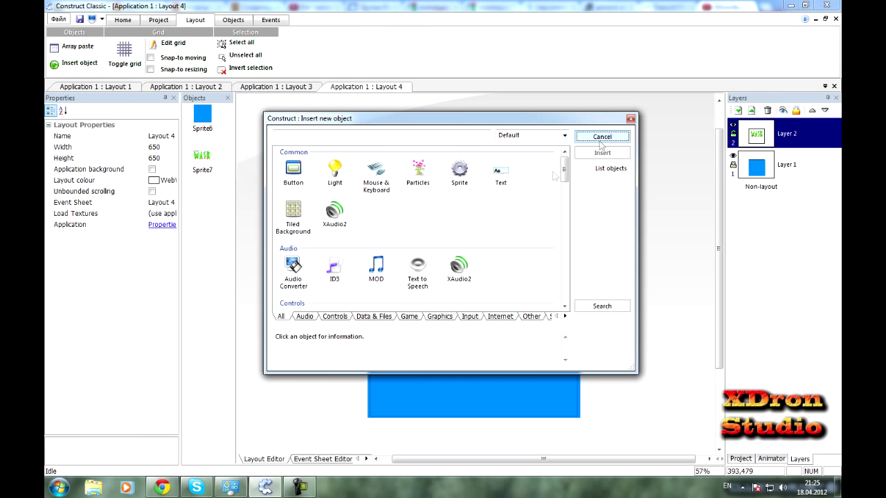
drag(563, 172, 557, 195)
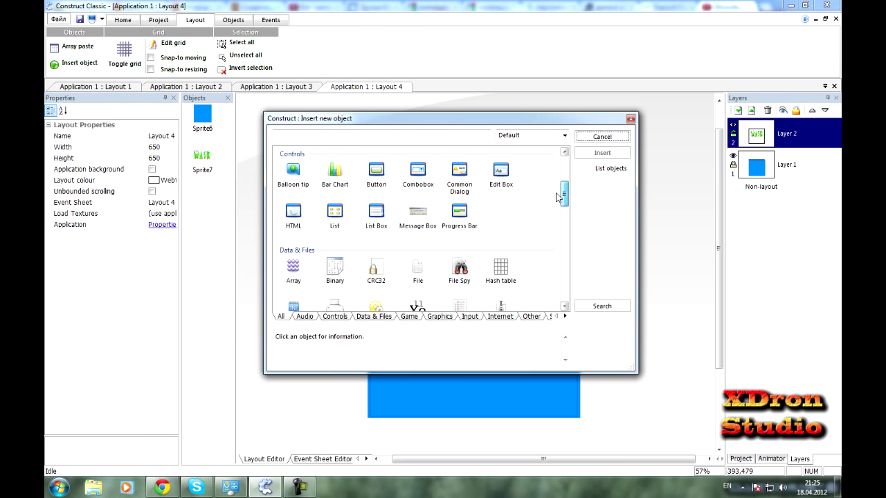
double_click(376, 181)
click(431, 356)
drag(431, 356, 396, 333)
Set the new button's text to Go
click(154, 193)
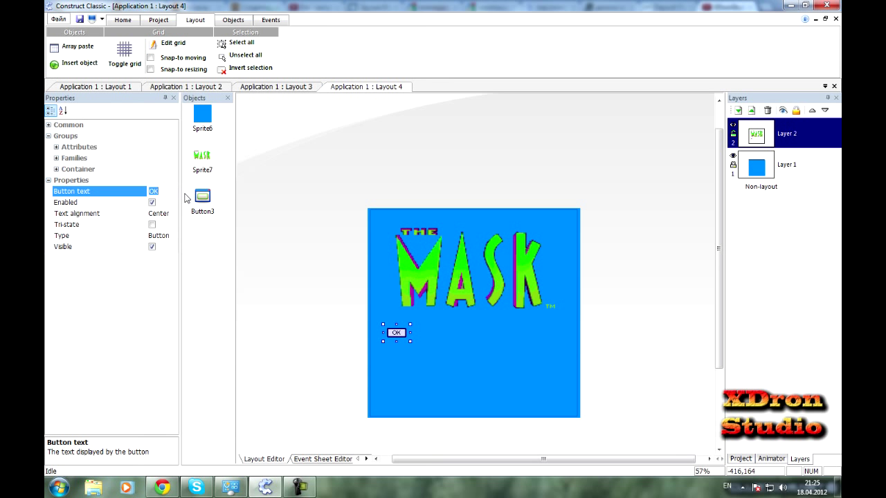
text(Go)
key(Return)
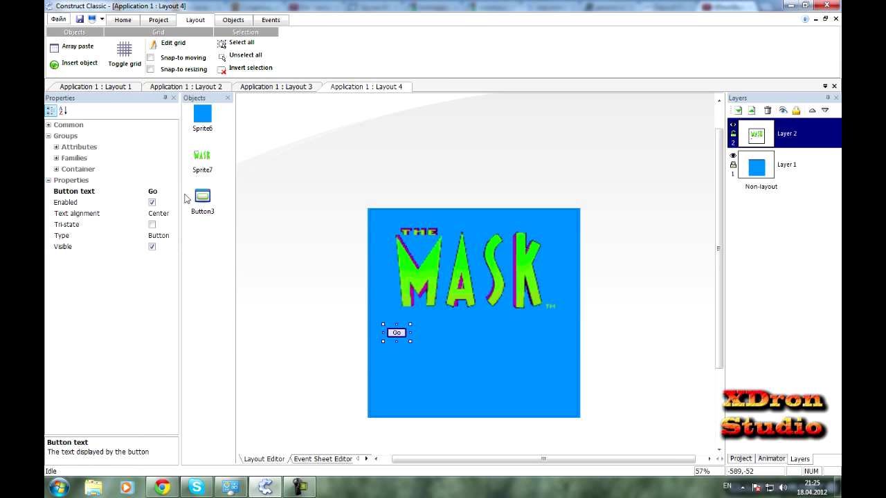
Insert a second Button object below the logo and set its text to Exit
double_click(493, 385)
click(382, 275)
scroll(381, 271, down, 3)
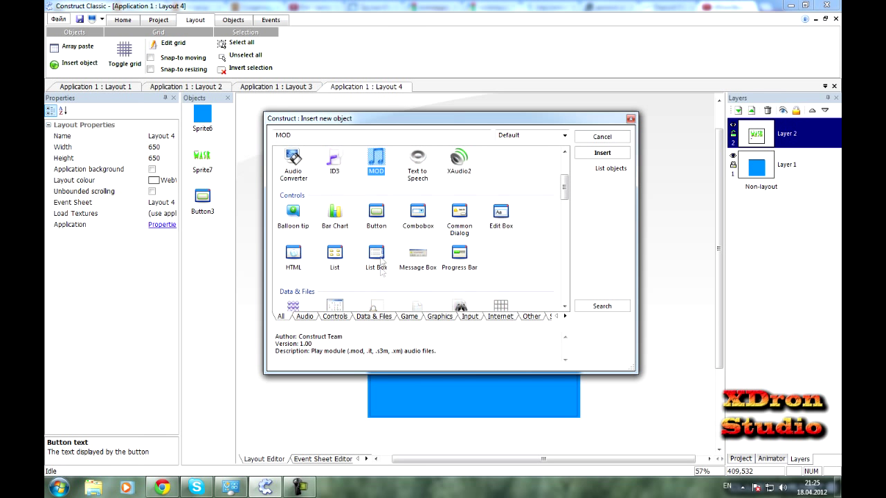
double_click(382, 215)
click(165, 196)
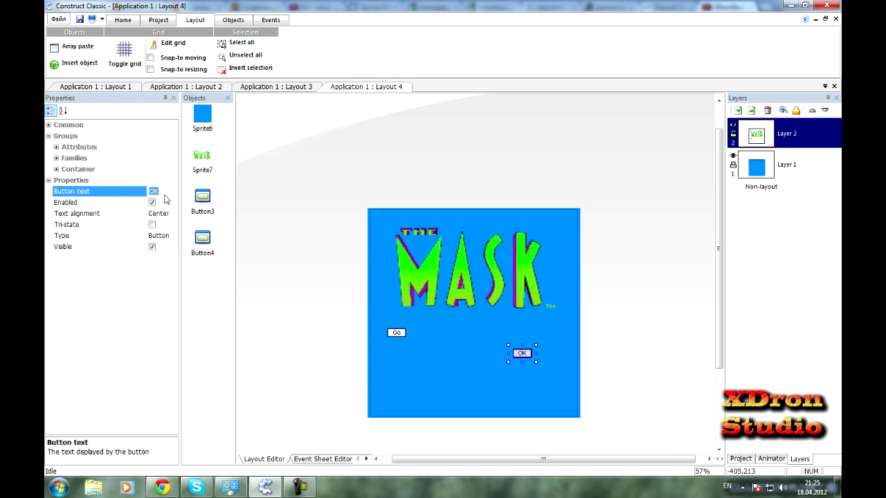
text(Exit)
key(Return)
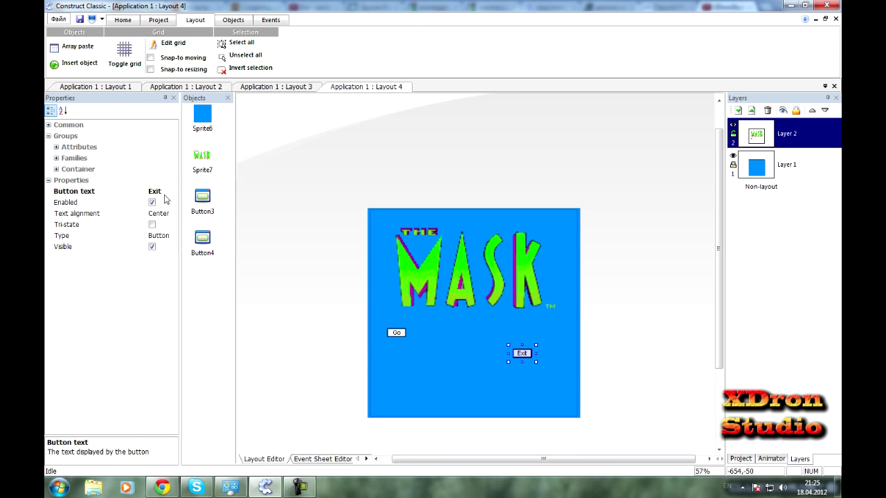
Move the Exit button under the logo's right end, level with the Go button
drag(532, 360, 558, 338)
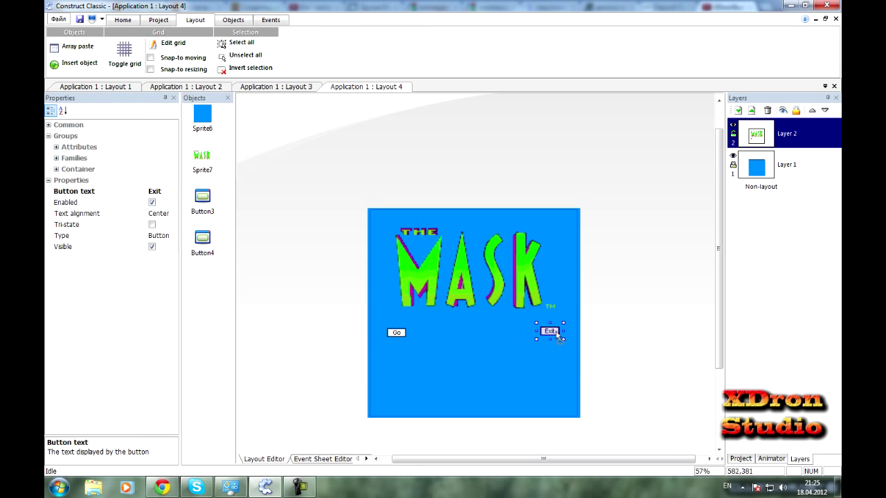
click(593, 356)
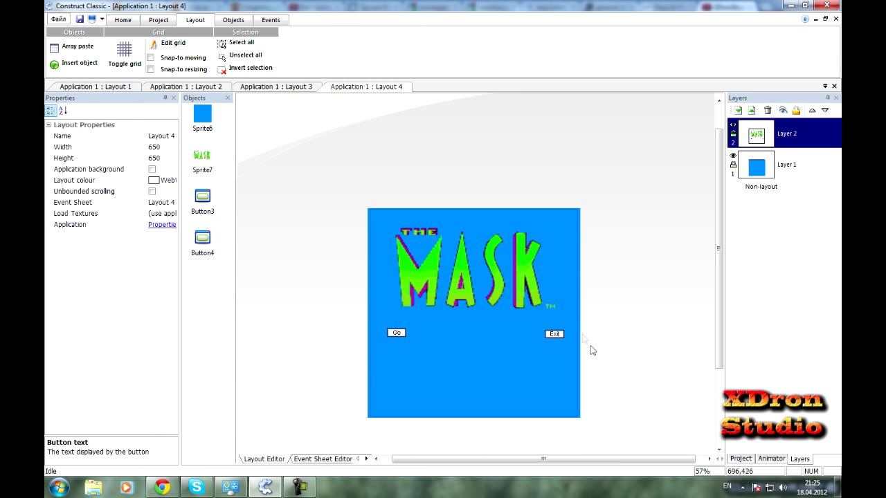
ctrl+scroll(600, 346, up, 3)
ctrl+scroll(558, 305, down, 4)
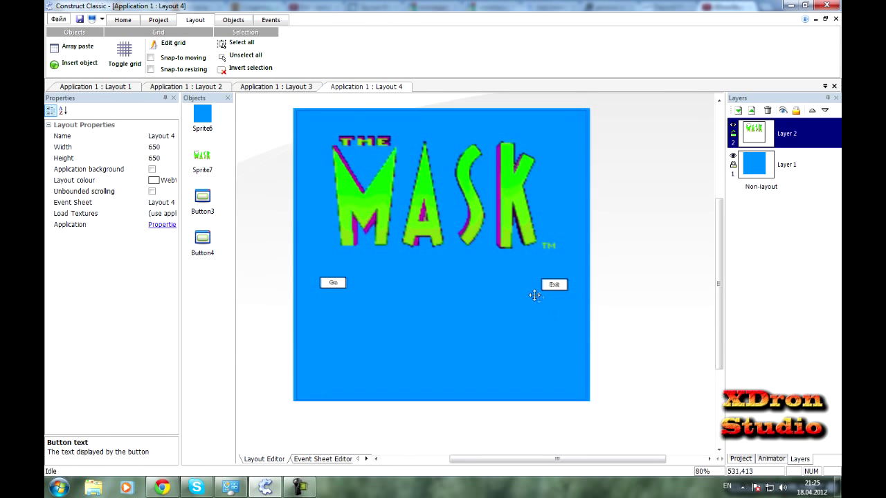
click(560, 290)
click(580, 291)
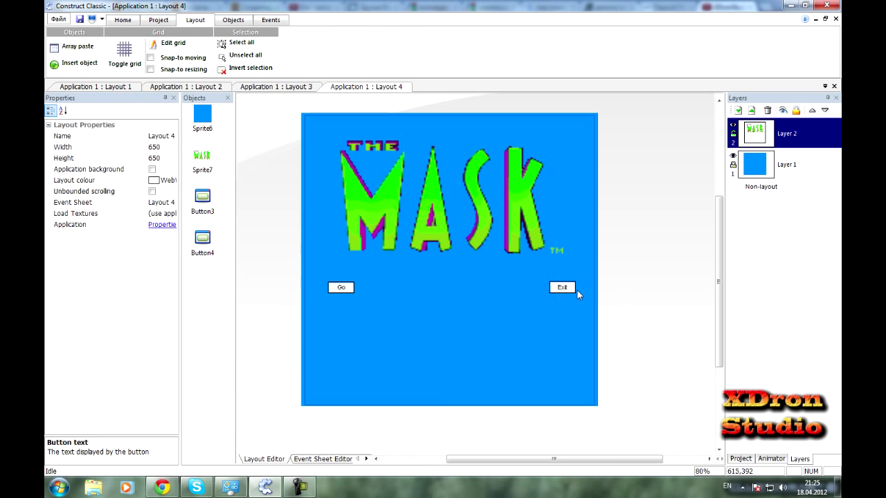
drag(562, 296, 560, 294)
click(590, 315)
Insert another Sprite object on Layer 2 in the area below the logo
double_click(428, 335)
double_click(457, 177)
click(403, 226)
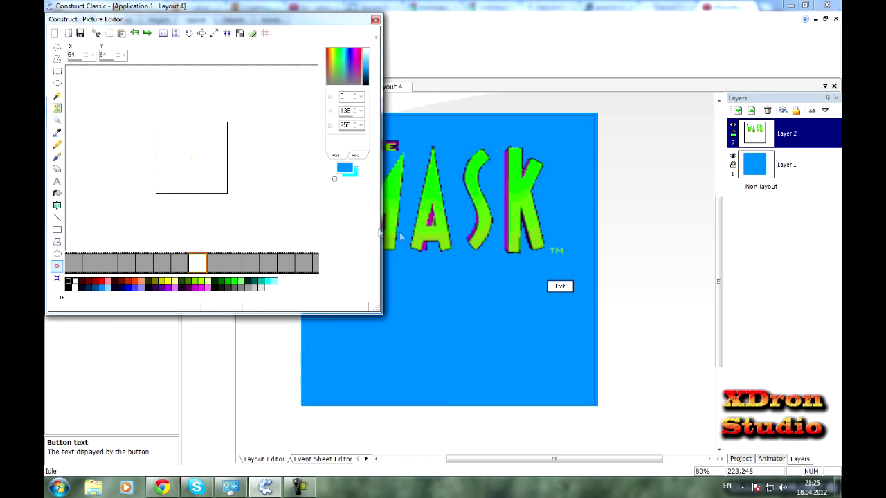
Open sprite sheet file 2 from the маска folder as the new sprite's picture
click(66, 33)
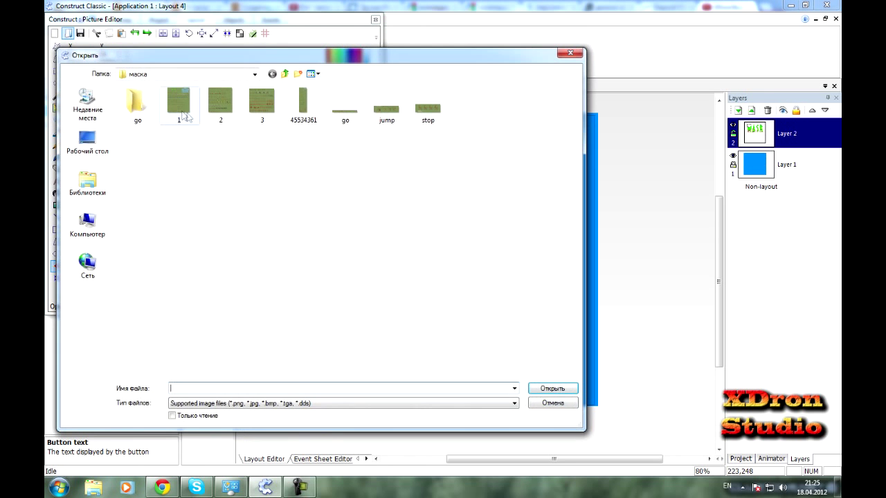
click(221, 109)
double_click(222, 111)
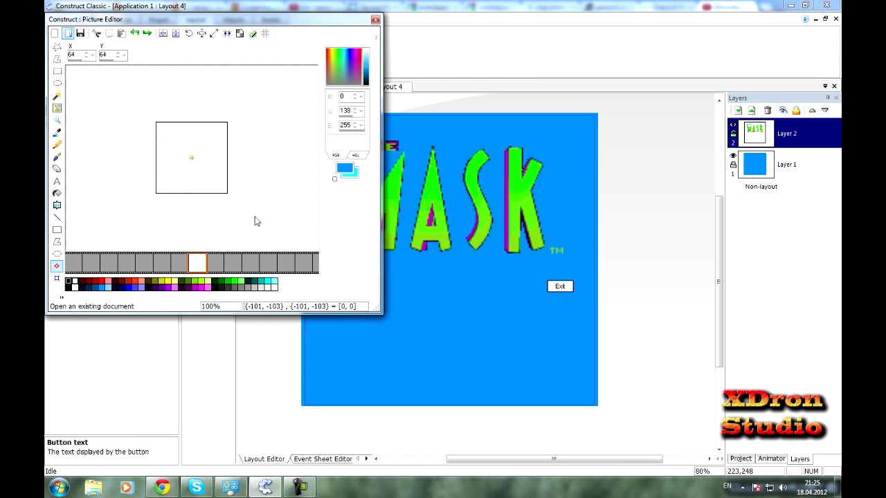
Erase the rows of figures above the boxing-glove row of the sprite sheet
scroll(256, 207, down, 3)
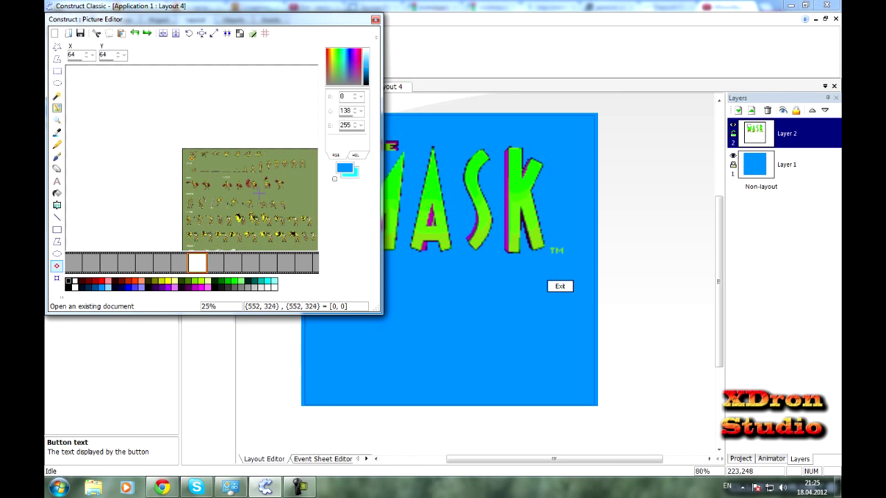
scroll(259, 193, down, 2)
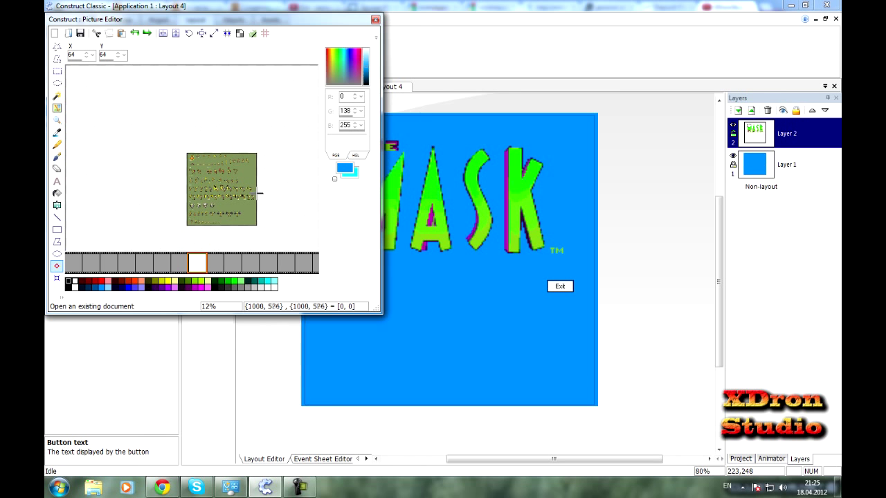
scroll(259, 193, up, 3)
scroll(256, 193, down, 1)
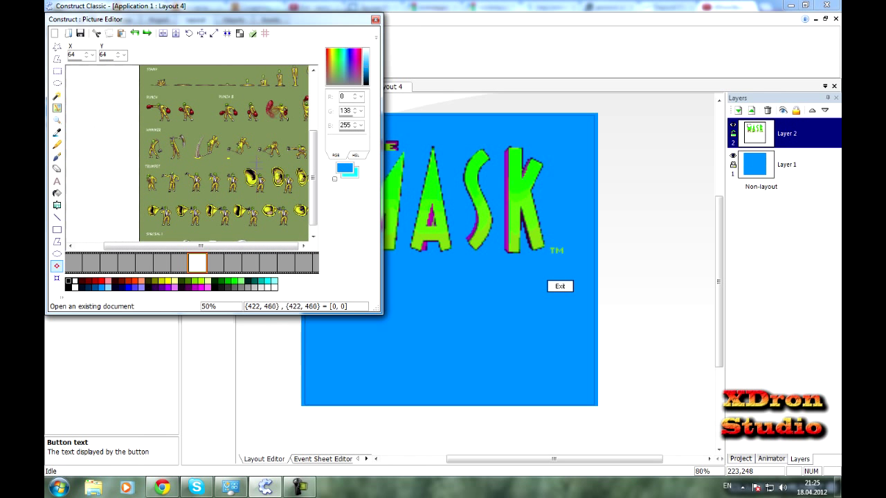
scroll(242, 132, down, 1)
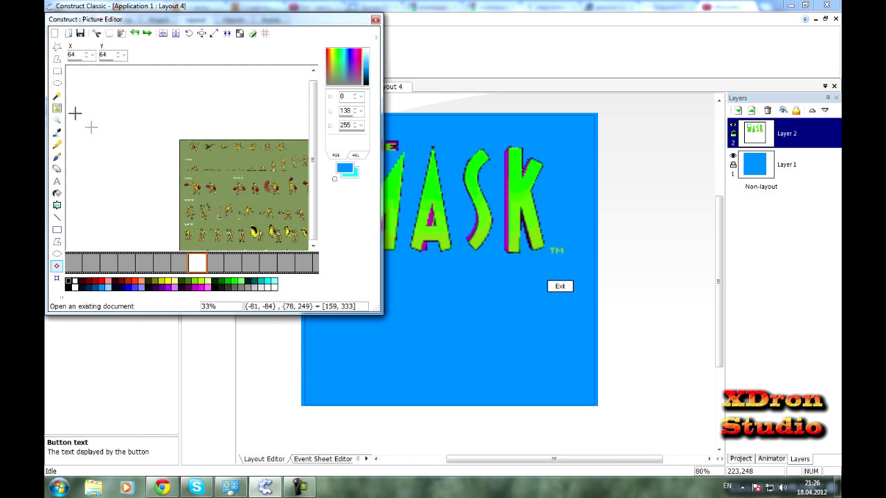
click(57, 70)
scroll(87, 78, down, 3)
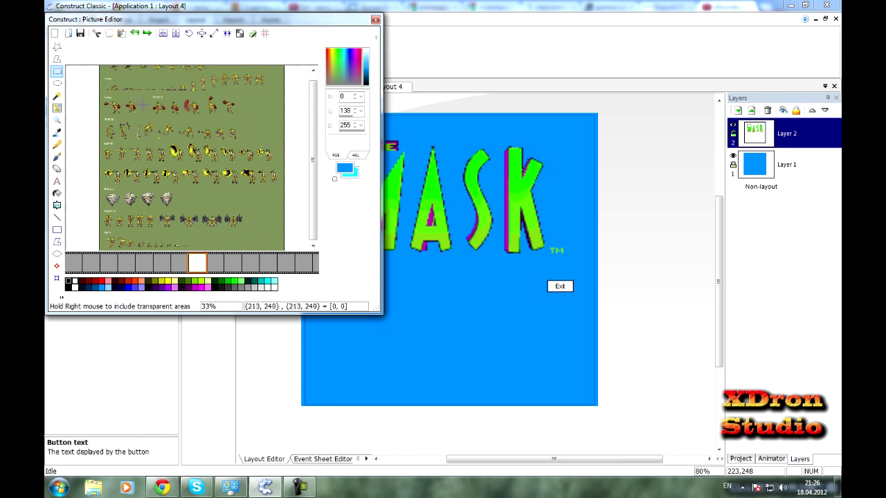
scroll(156, 108, down, 1)
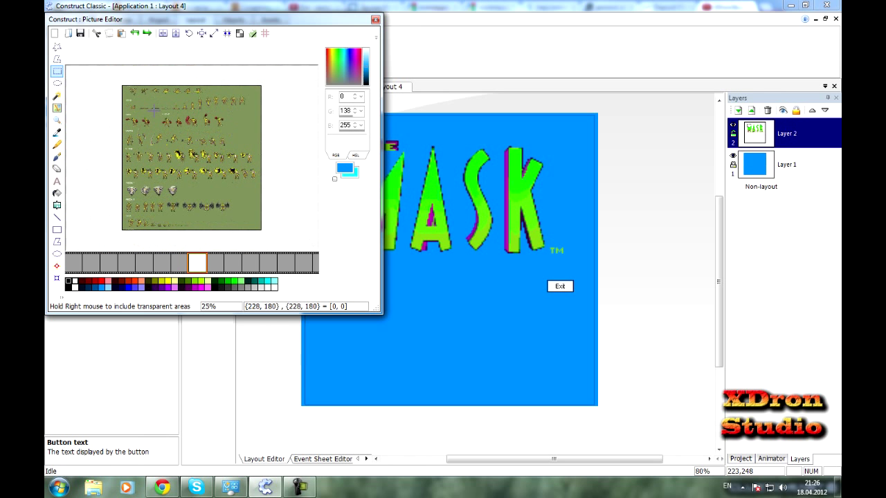
drag(110, 80, 263, 117)
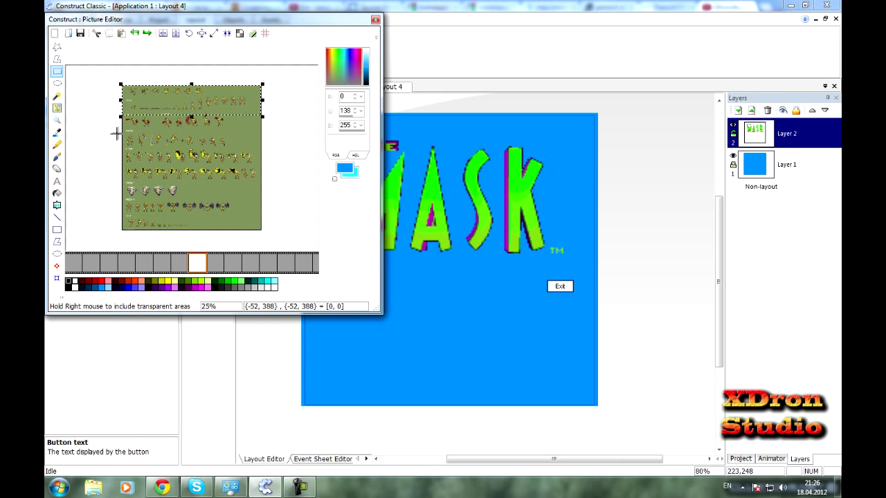
key(Delete)
Erase the rows below the boxing-glove row and reduce the picture to a single punching figure
drag(121, 131, 283, 242)
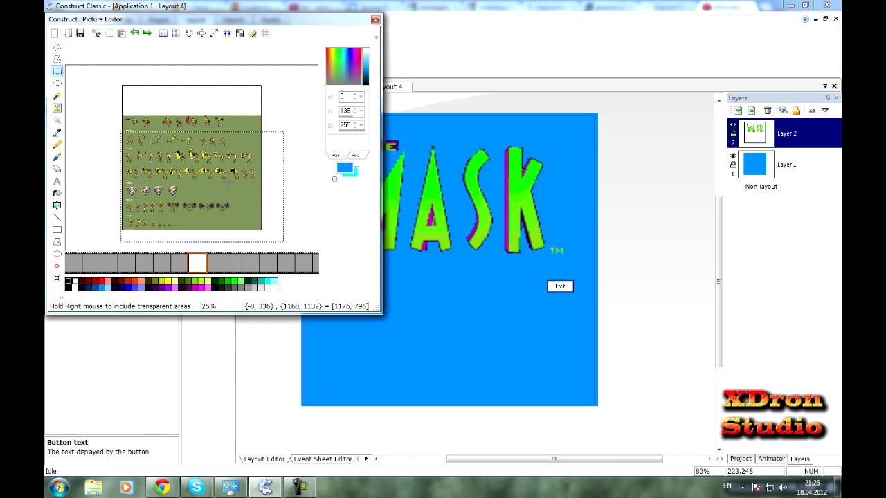
click(142, 77)
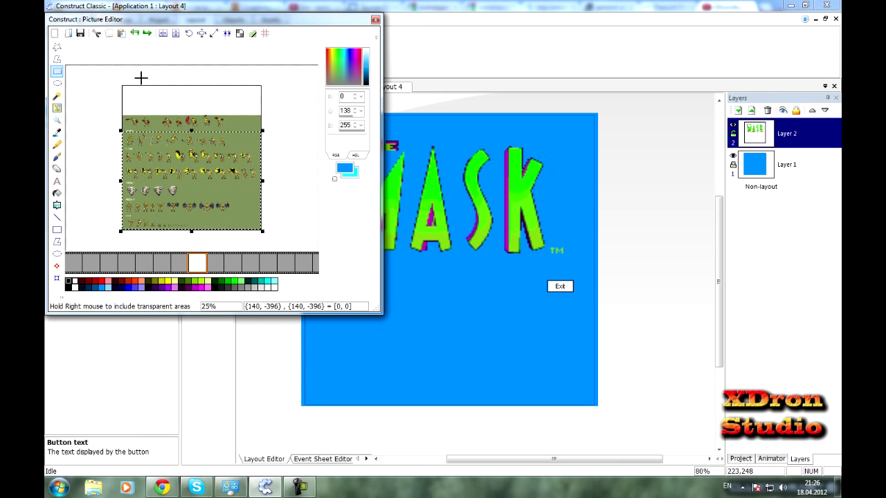
key(Delete)
mouse_move(141, 77)
mouse_down()
mouse_move(190, 154)
mouse_move(293, 193)
mouse_up()
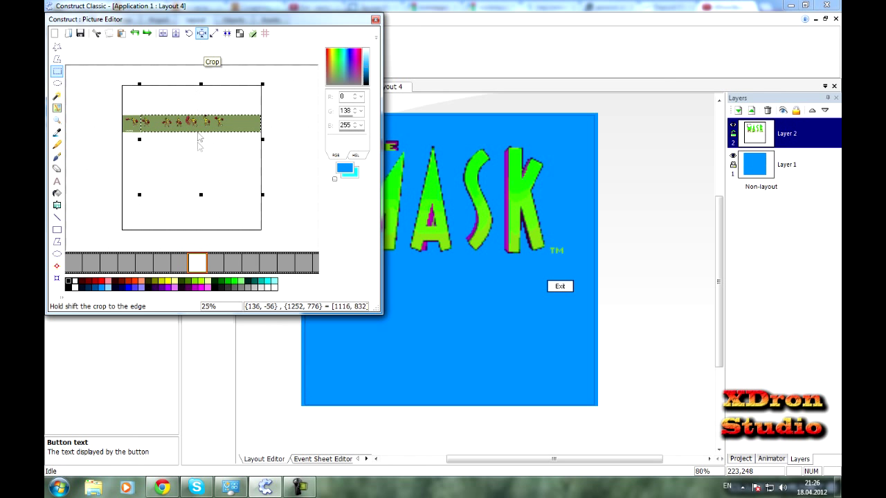
scroll(201, 151, up, 2)
drag(149, 180, 212, 204)
key(Delete)
Remove the green background around the punching figure with the Magic Wand
click(57, 95)
click(163, 132)
key(Delete)
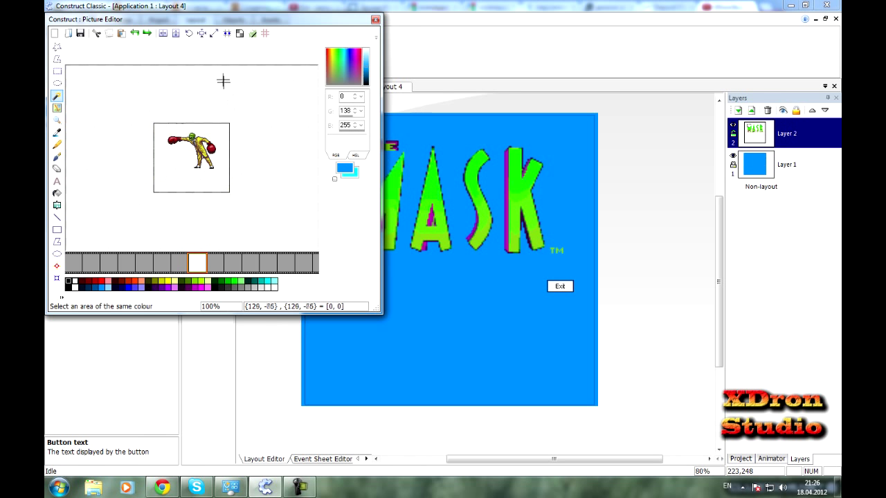
Crop the picture tightly around the punching figure
click(202, 34)
click(57, 72)
drag(107, 90, 228, 139)
click(202, 34)
scroll(203, 125, up, 2)
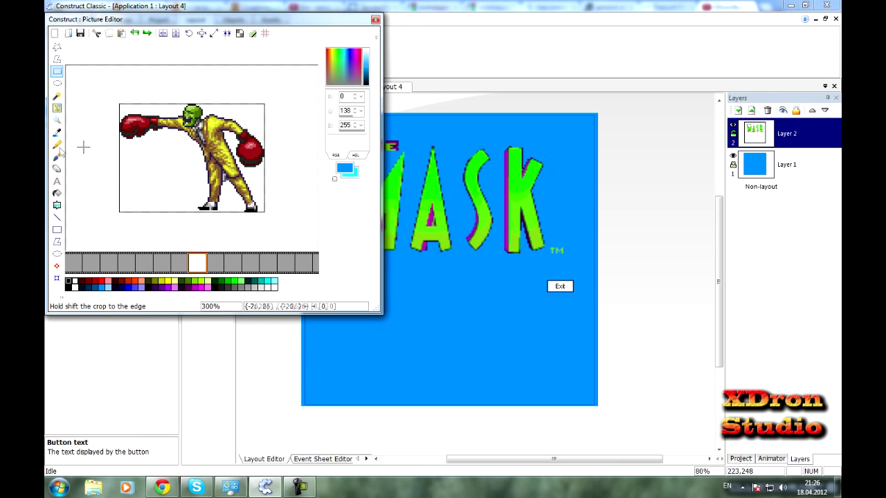
Set the picture's hotspot to X 53, Y 25 and save the image to the sprite
click(57, 266)
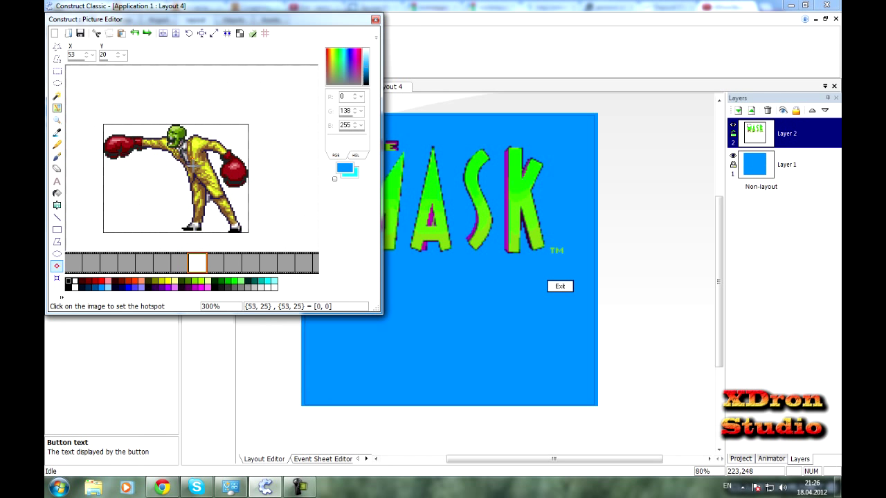
click(216, 176)
click(375, 20)
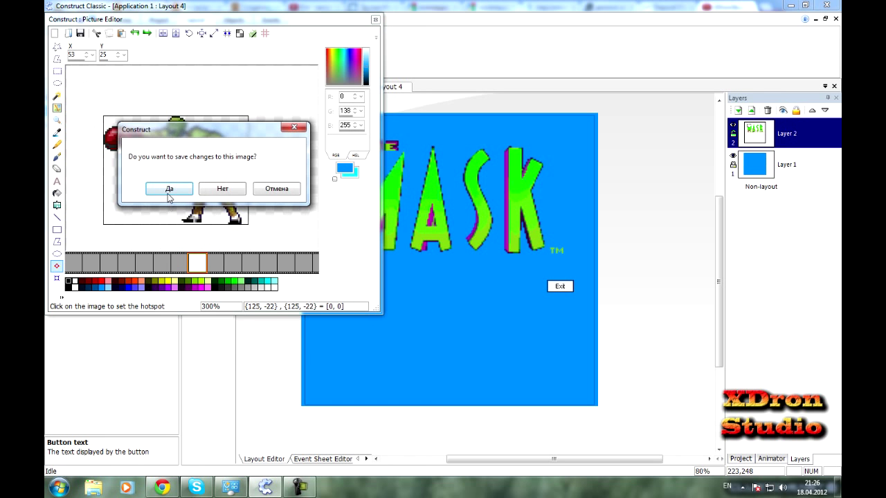
click(170, 190)
Place boxing figures over the logo's M and K, mirroring the one on the M so that both punch toward the middle
drag(408, 234, 383, 235)
click(491, 305)
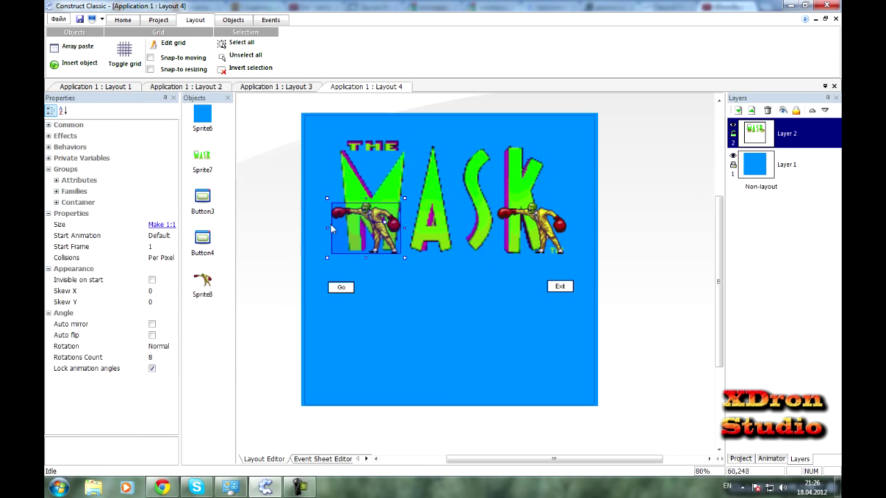
drag(328, 227, 374, 246)
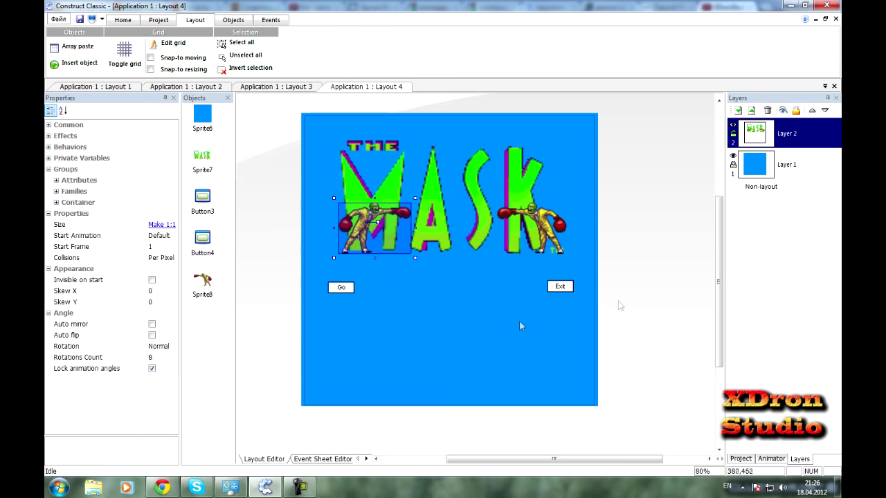
click(547, 320)
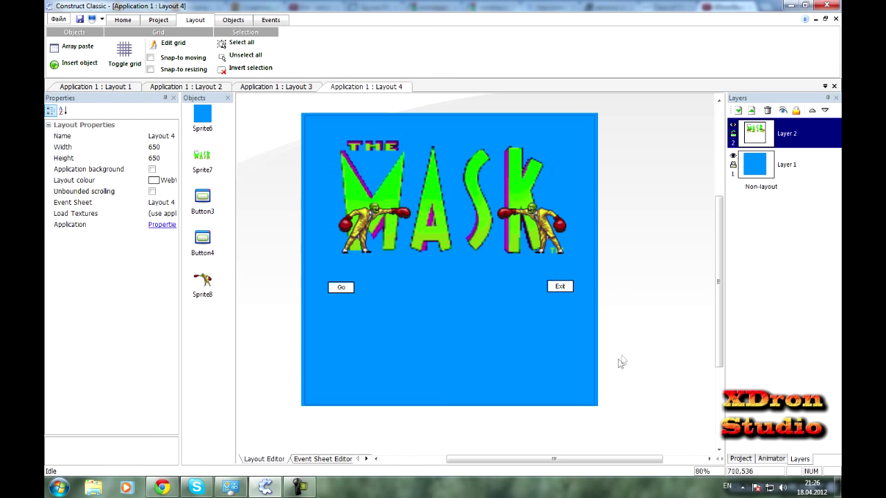
drag(360, 229, 350, 231)
click(693, 360)
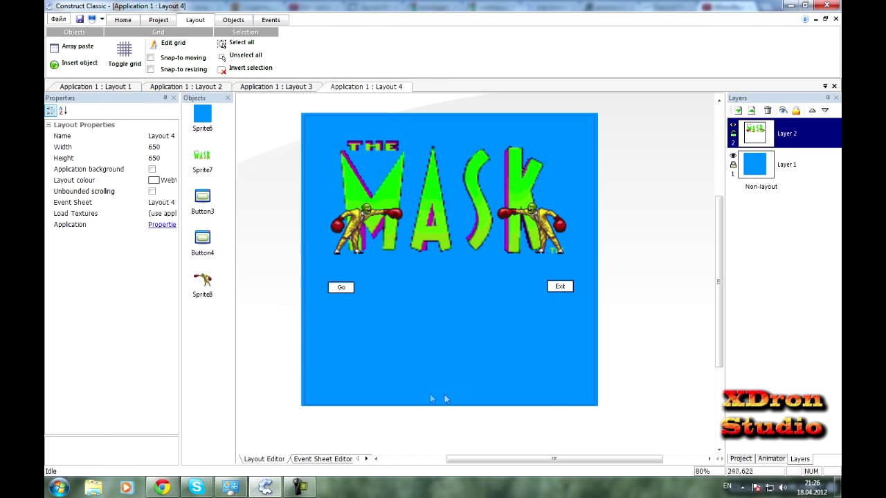
Add an event to Layout 4's event sheet with the condition that Button3 is clicked
click(350, 458)
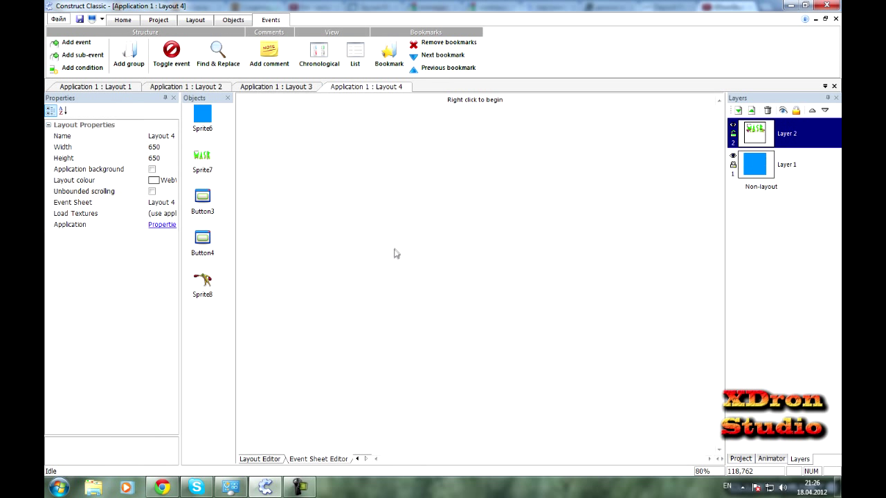
double_click(608, 296)
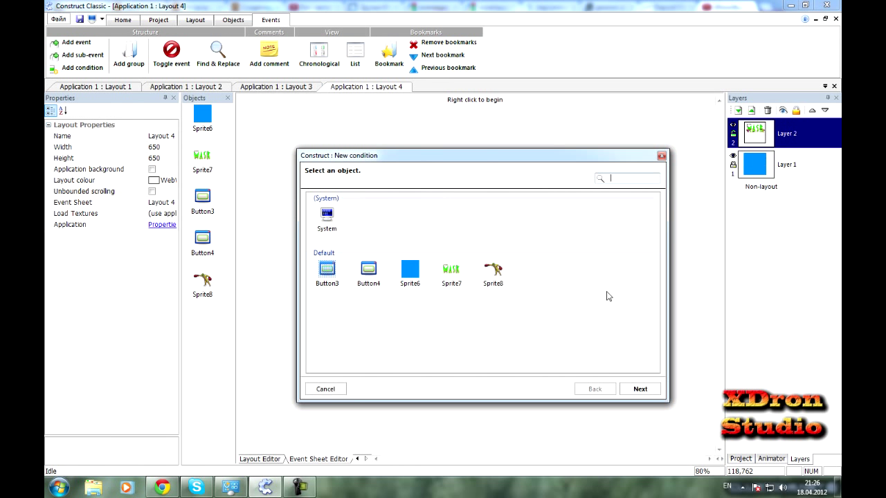
double_click(323, 275)
double_click(447, 223)
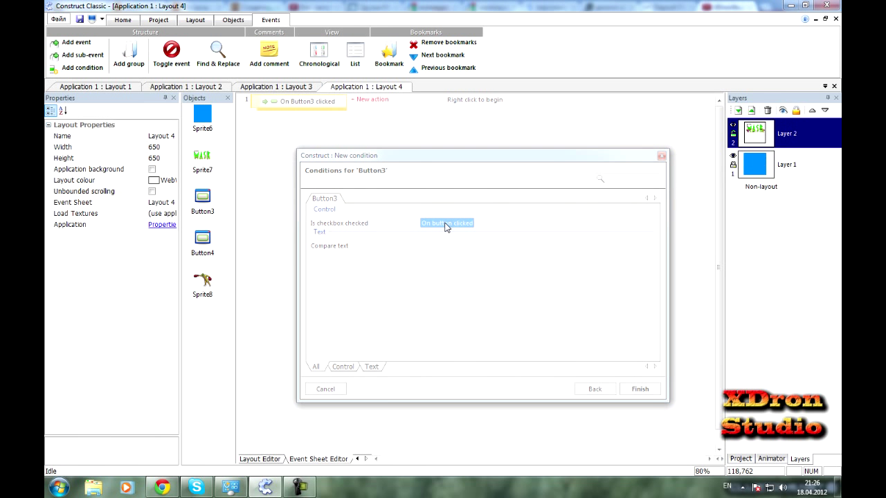
Give the Button3 event a System action that goes to layout 1 with transition None
click(369, 99)
click(327, 212)
double_click(329, 212)
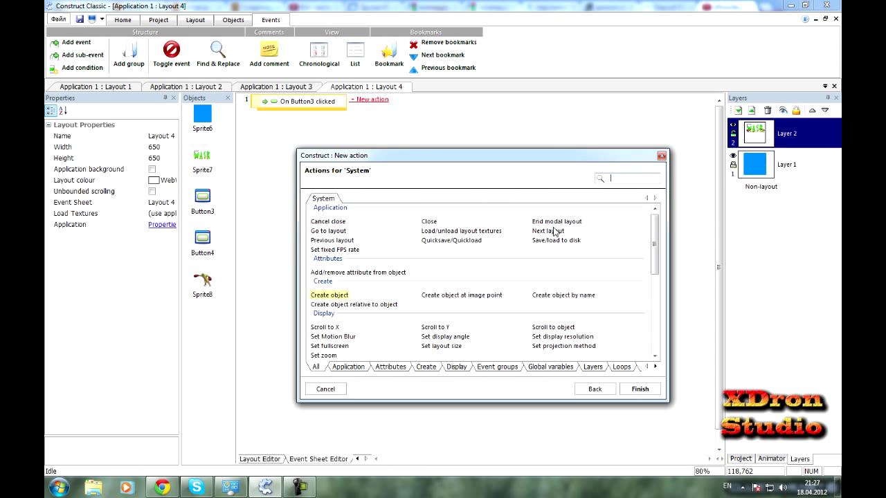
click(333, 232)
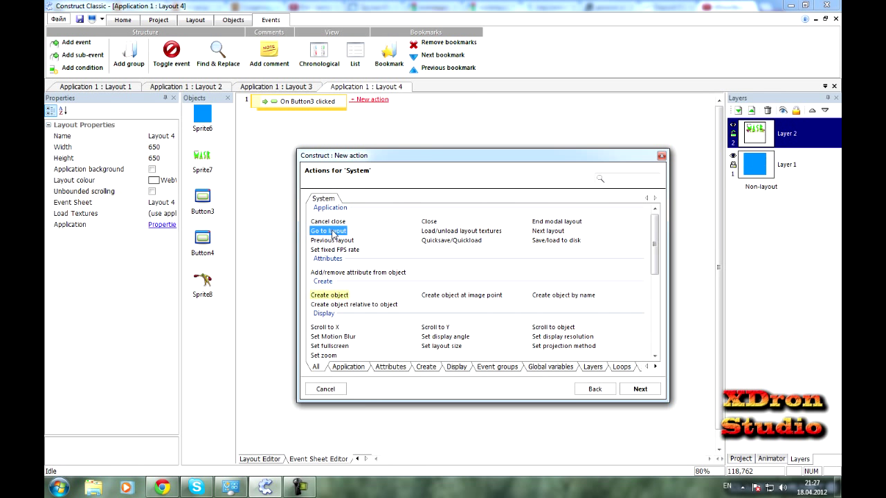
double_click(333, 232)
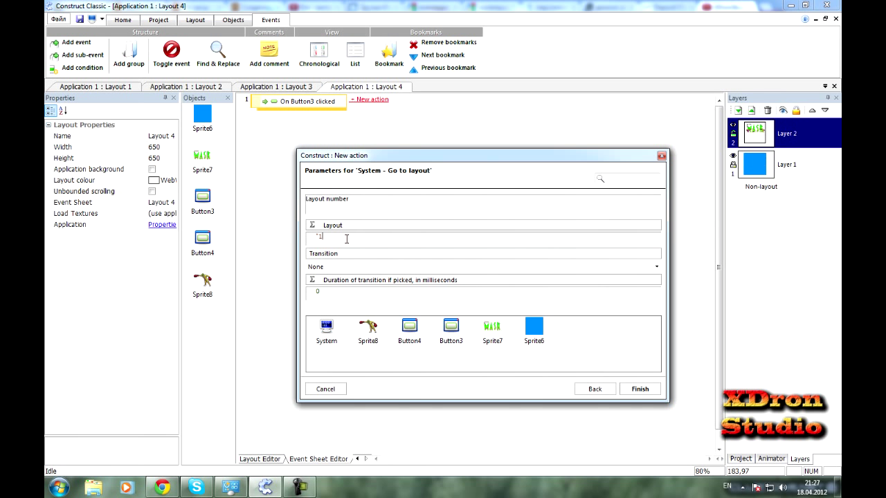
click(654, 392)
Add an event that closes the application when Button4 is clicked, and return to the layout view
double_click(325, 146)
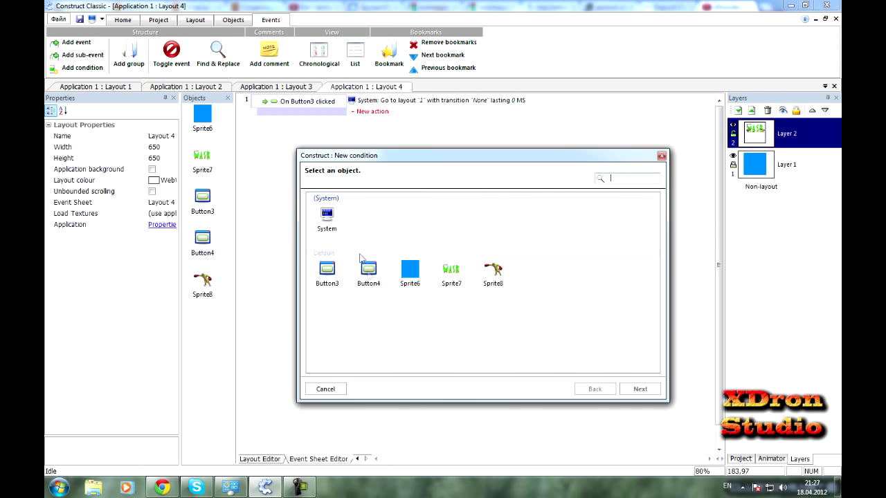
double_click(368, 270)
double_click(465, 224)
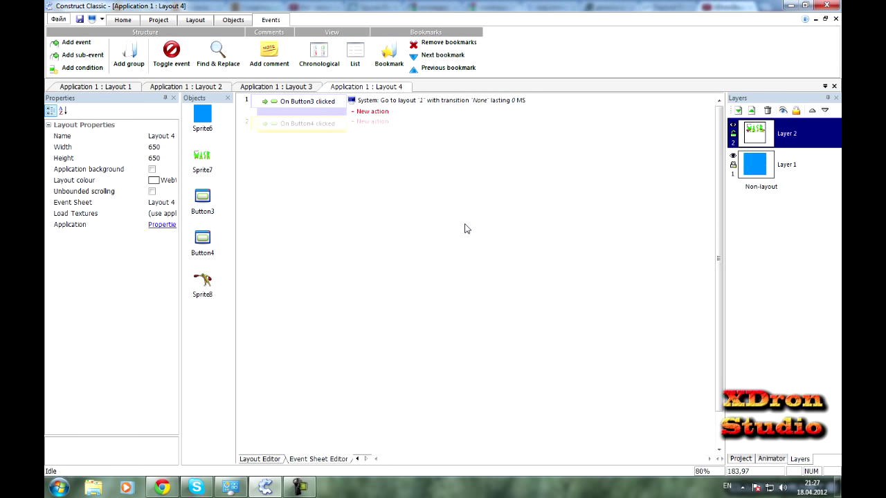
click(373, 121)
click(331, 219)
double_click(331, 218)
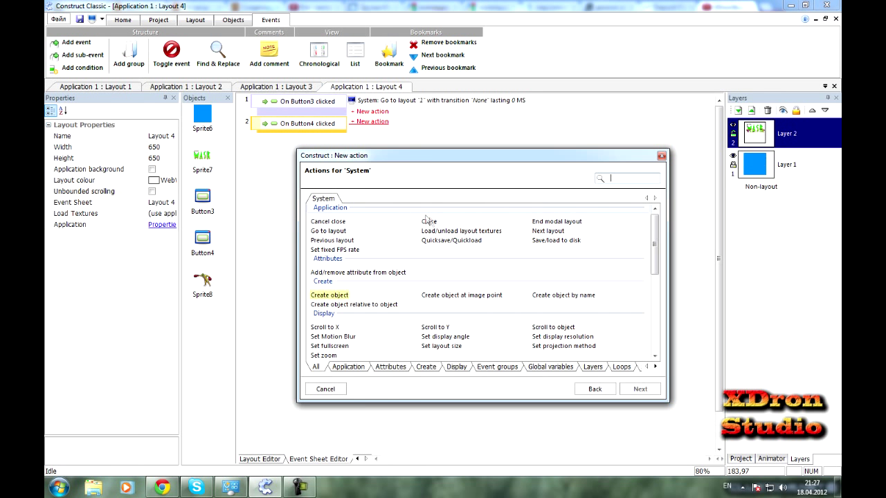
double_click(430, 220)
click(270, 463)
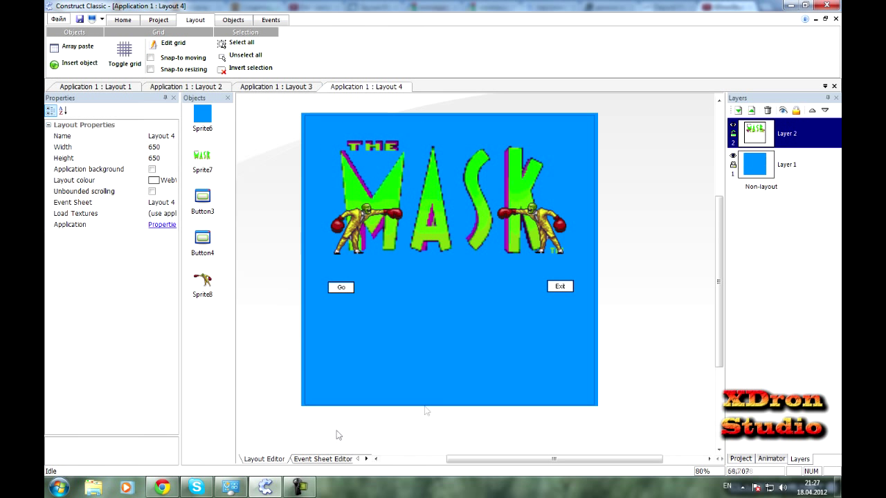
Move Layout 4 above Layout 1 in the project's layout order and show Layout 1's event sheet
click(780, 154)
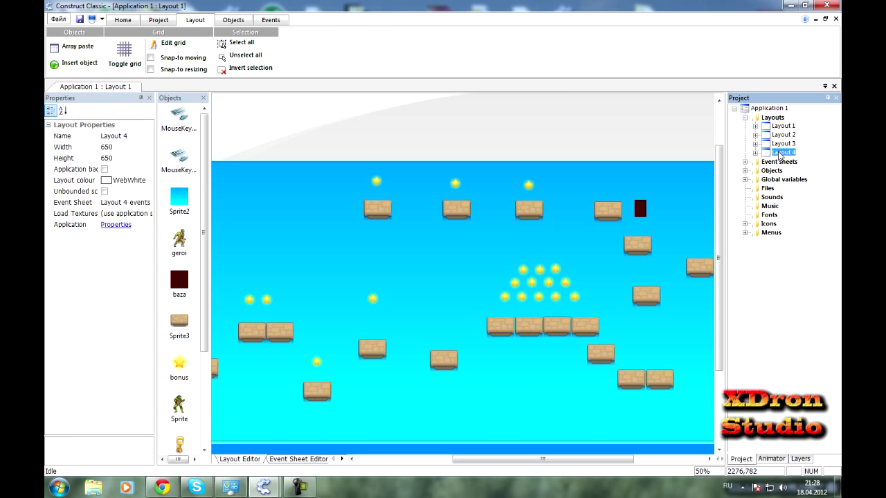
drag(780, 154, 787, 126)
click(787, 144)
click(784, 134)
click(310, 460)
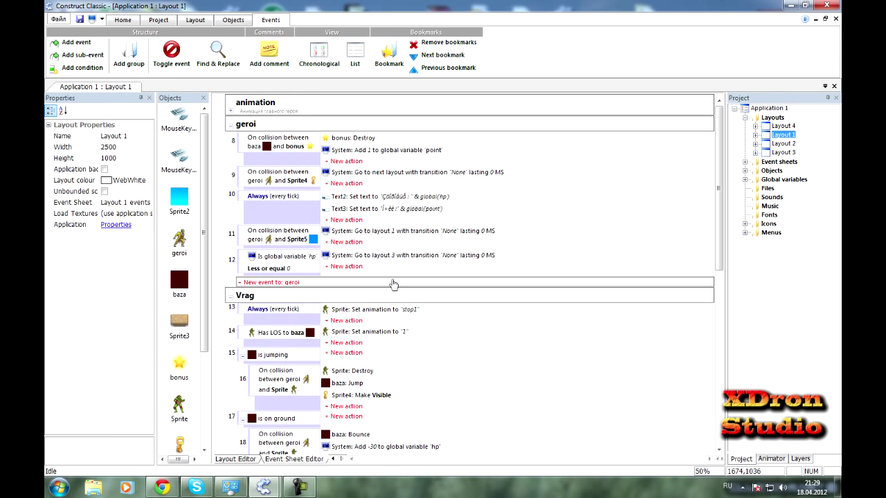
Replace the Button3 event's go-to-layout action in Layout 4 with Next layout, using transition None
double_click(783, 128)
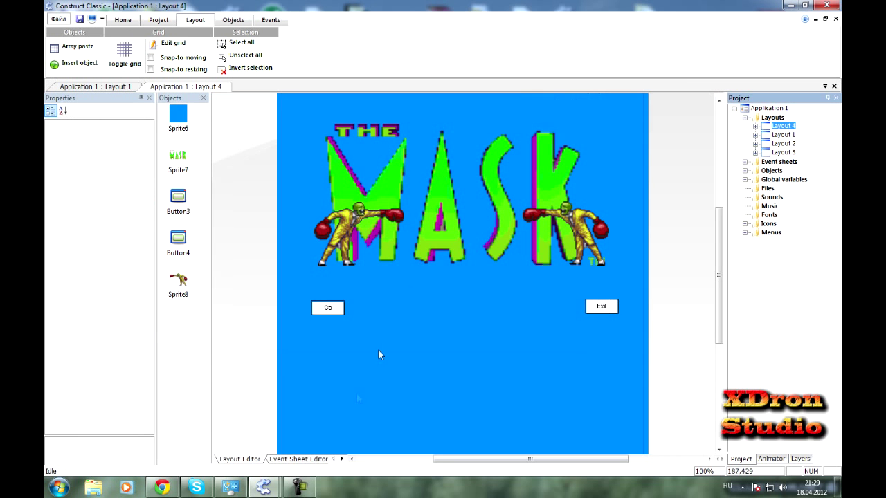
click(335, 457)
double_click(418, 106)
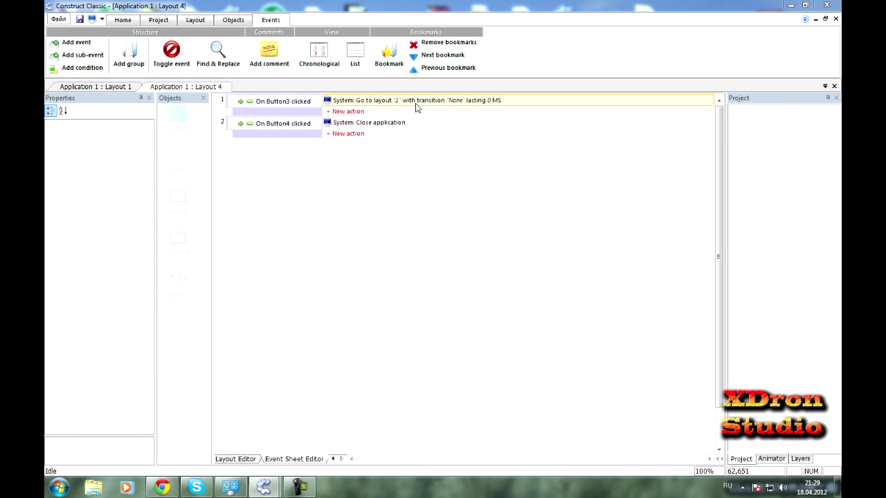
click(595, 389)
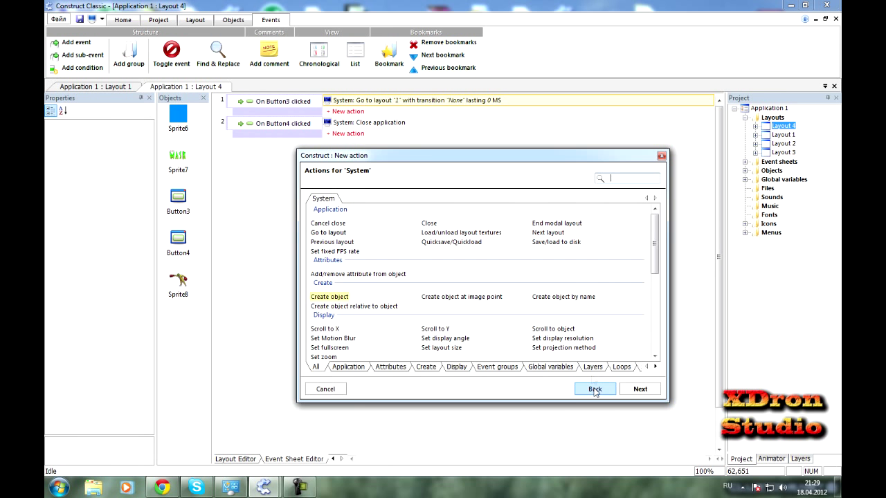
double_click(544, 239)
click(350, 239)
click(349, 240)
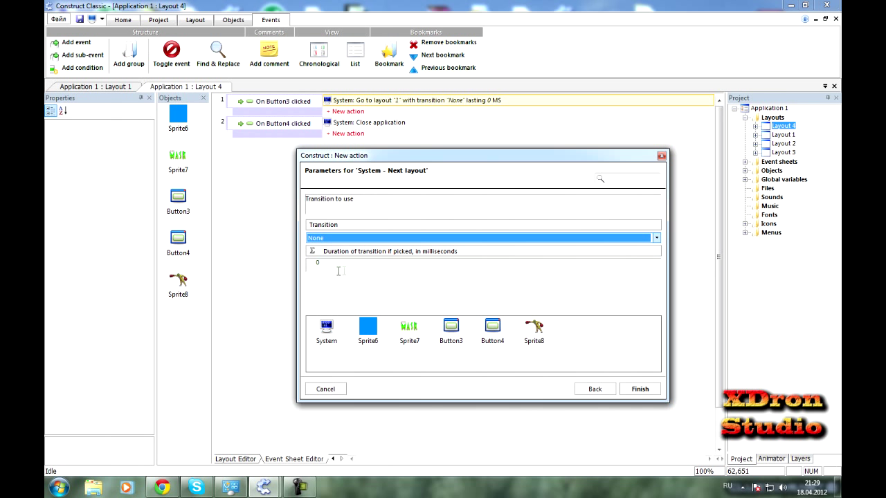
click(640, 389)
click(236, 460)
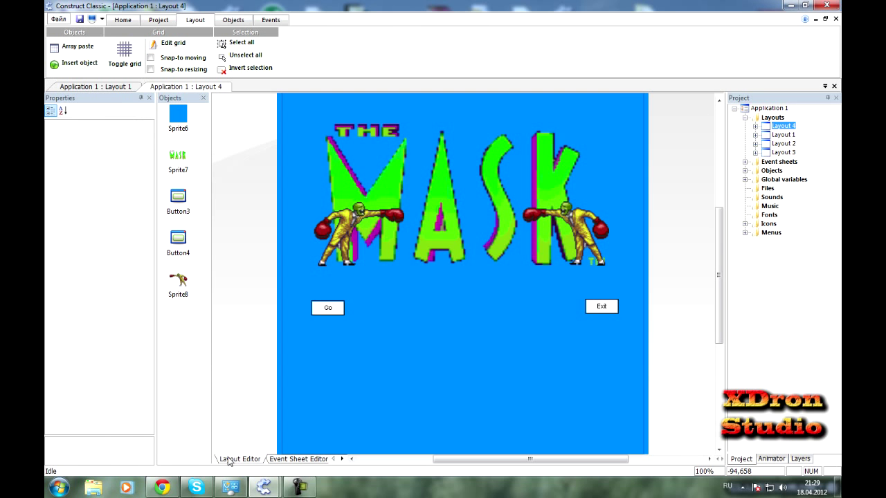
Run the application and test the title menu's Go button, then close the preview
key(F5)
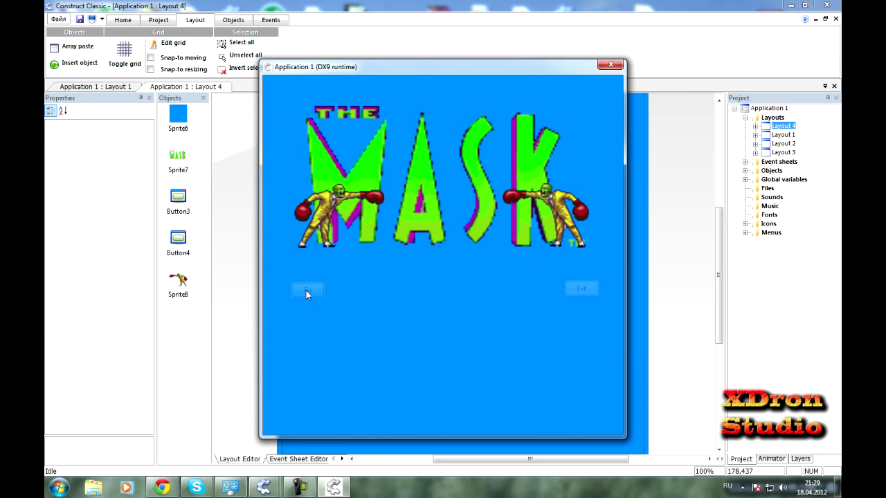
click(307, 290)
click(612, 72)
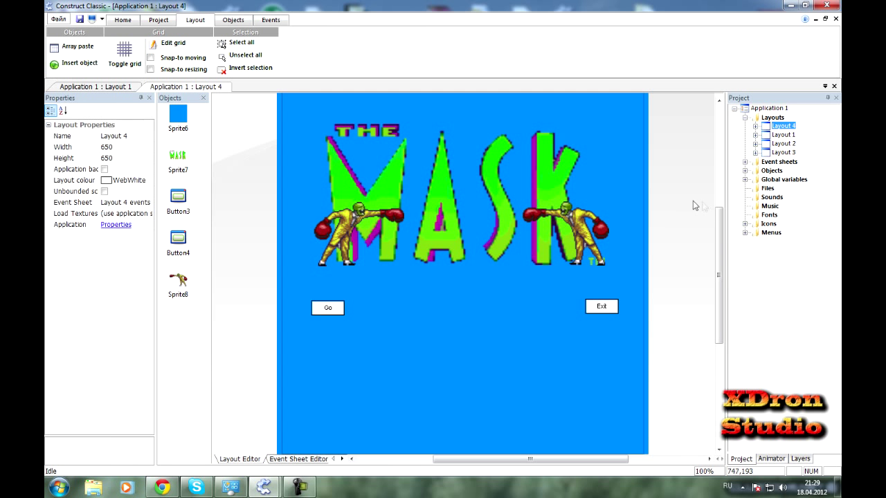
ctrl+scroll(692, 205, down, 2)
click(784, 126)
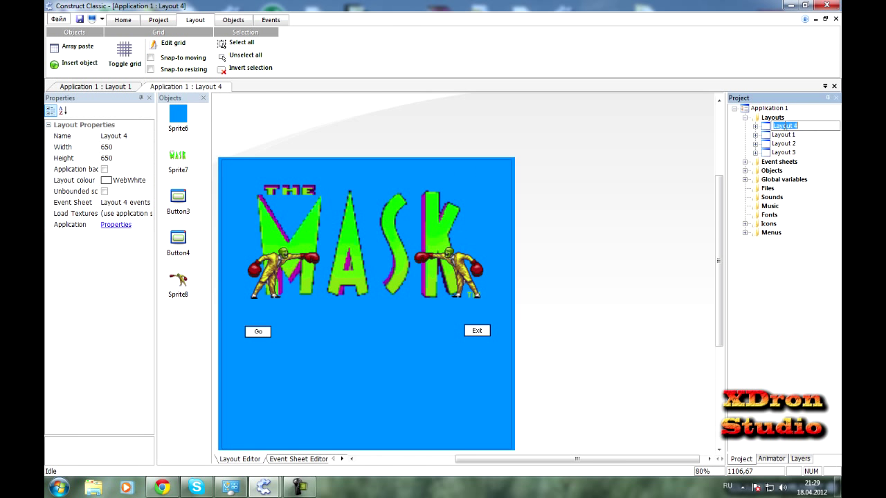
click(786, 144)
click(785, 152)
click(783, 127)
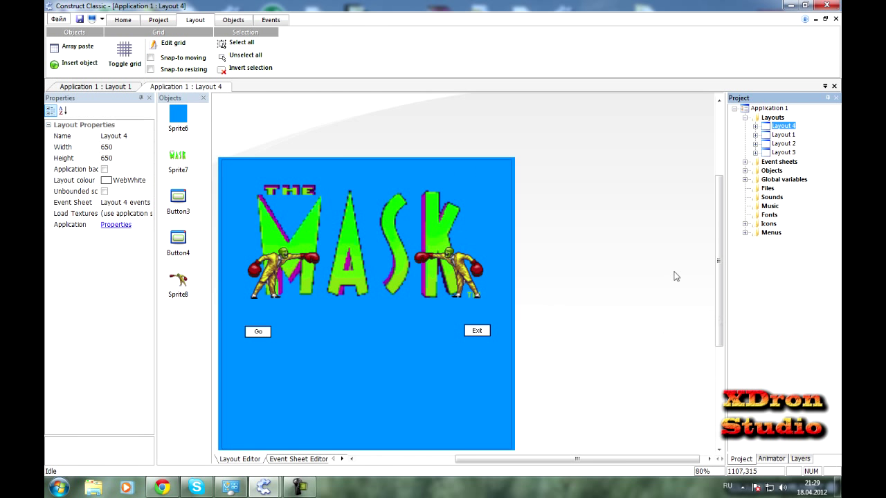
middle_drag(590, 284, 611, 270)
ctrl+scroll(516, 296, up, 2)
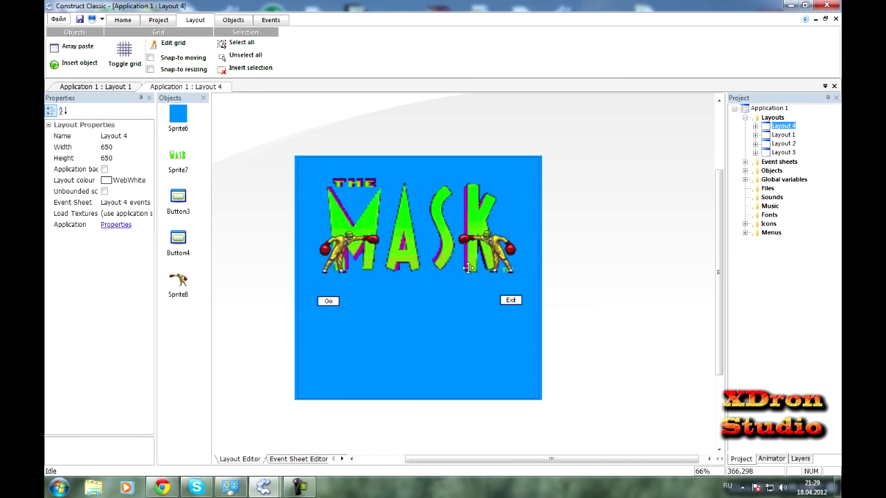
middle_drag(518, 279, 556, 286)
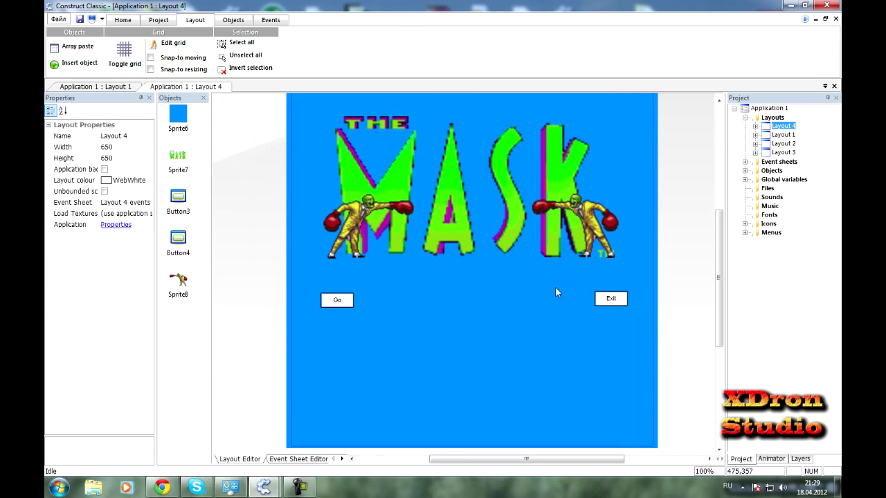
Preview Layout 4 and start the game with its Go button, then close the preview window
right_click(785, 127)
click(723, 133)
click(307, 290)
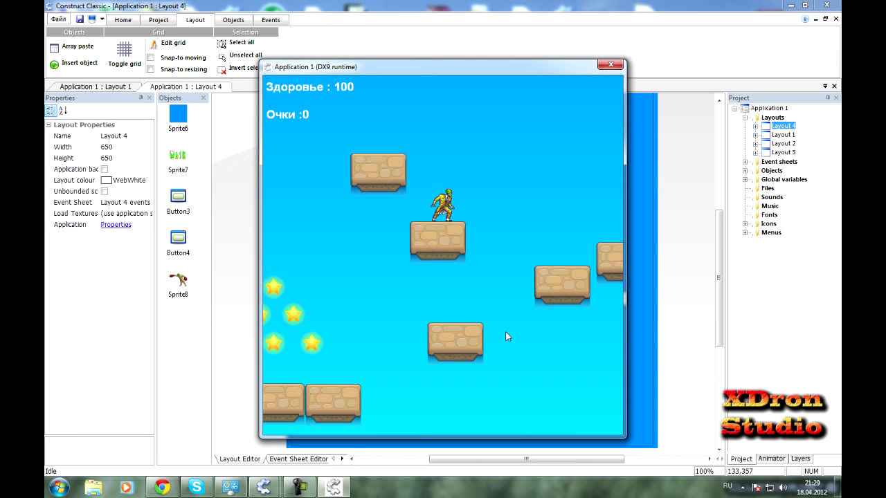
click(610, 65)
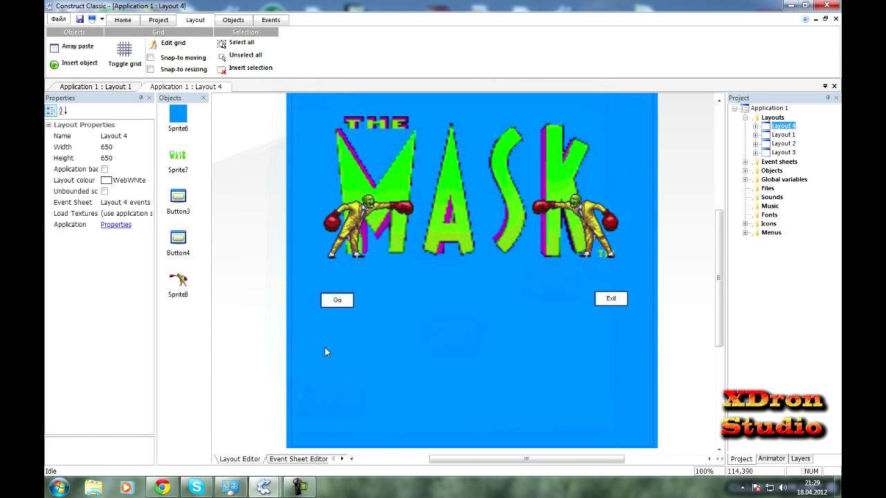
Open Layout 1 in the layout editor and show the project tree
click(281, 459)
click(239, 459)
click(298, 459)
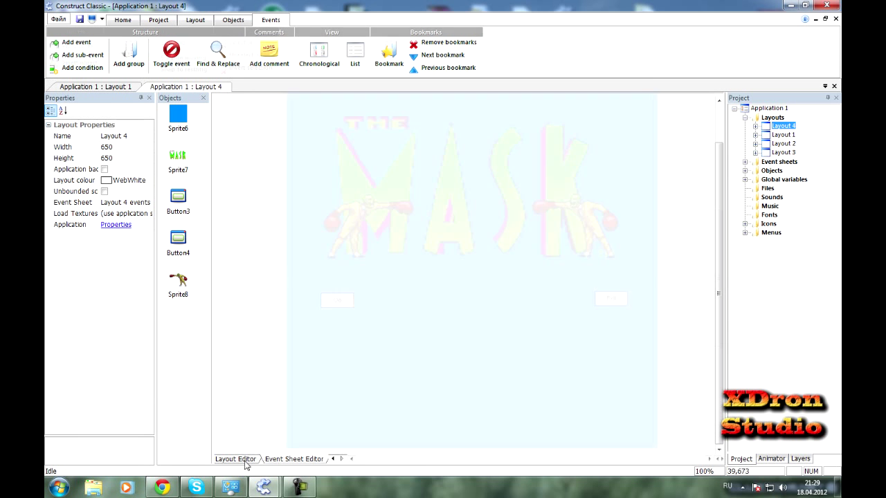
click(239, 459)
double_click(783, 136)
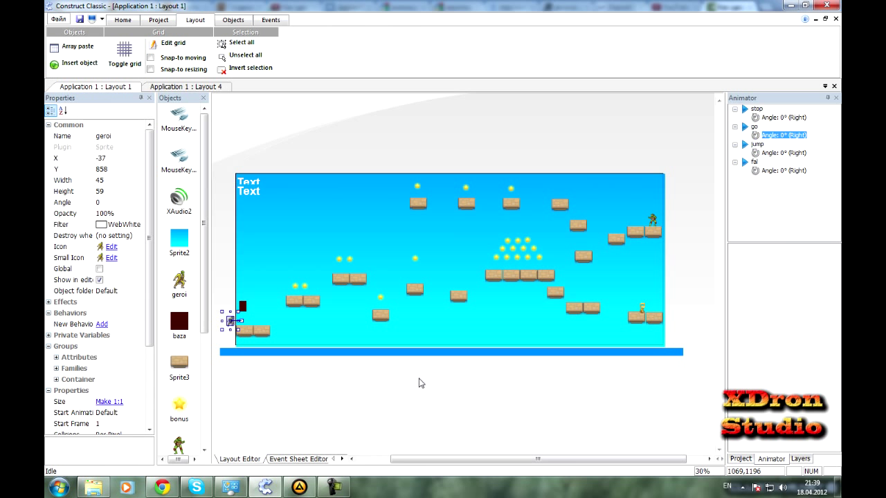
click(418, 383)
click(233, 321)
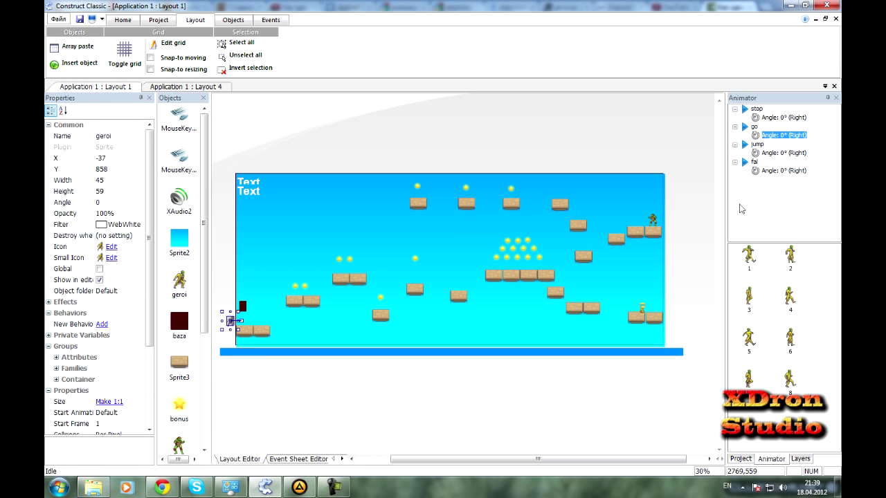
click(297, 433)
click(740, 459)
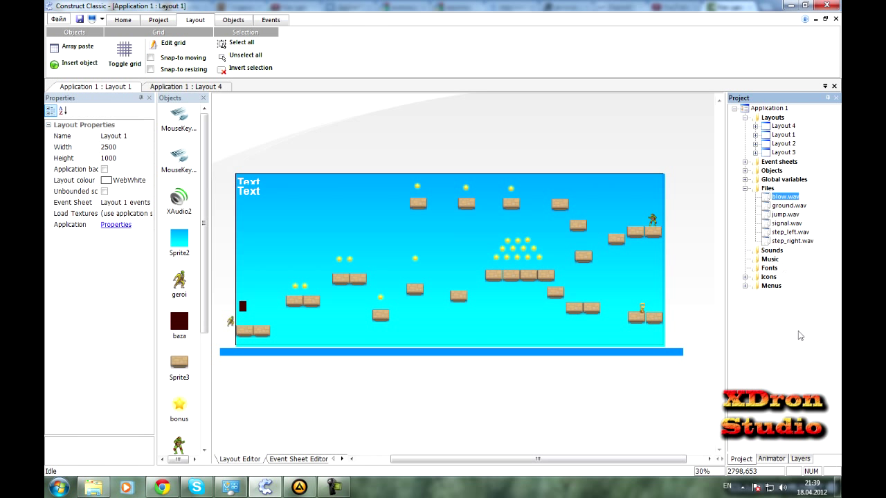
right_click(769, 189)
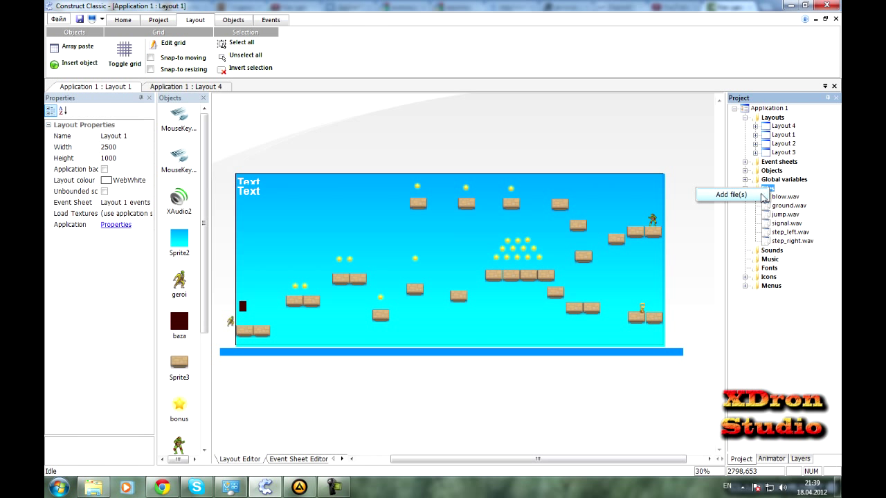
click(783, 197)
click(768, 190)
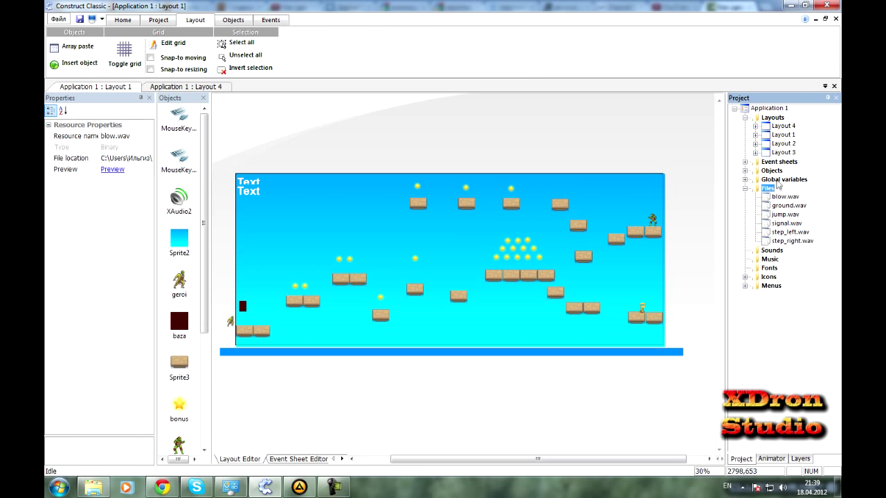
right_click(773, 196)
click(732, 196)
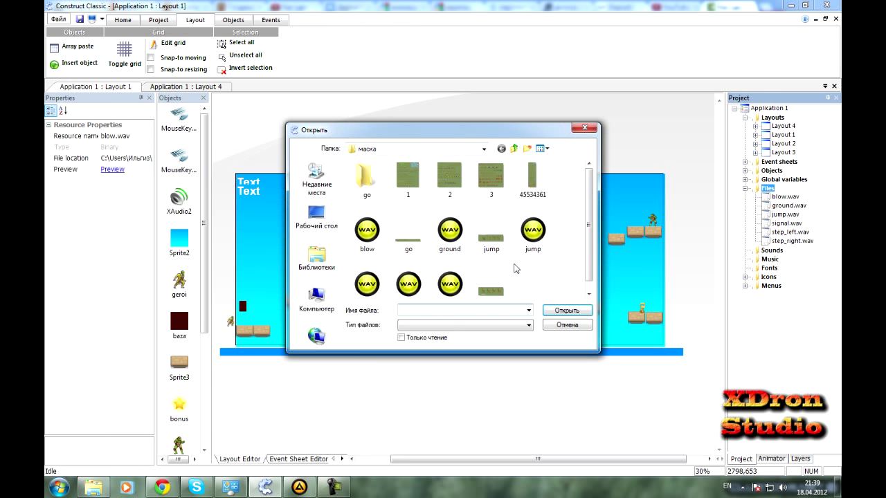
click(533, 234)
click(450, 234)
click(408, 285)
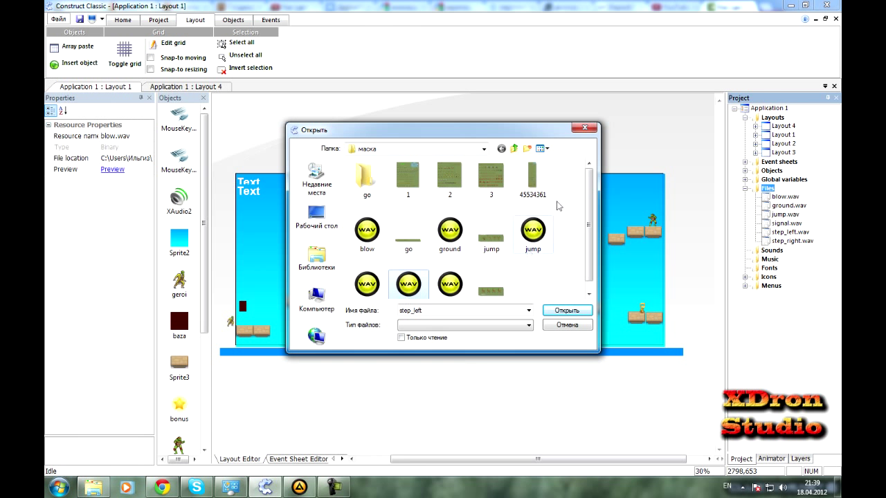
click(583, 129)
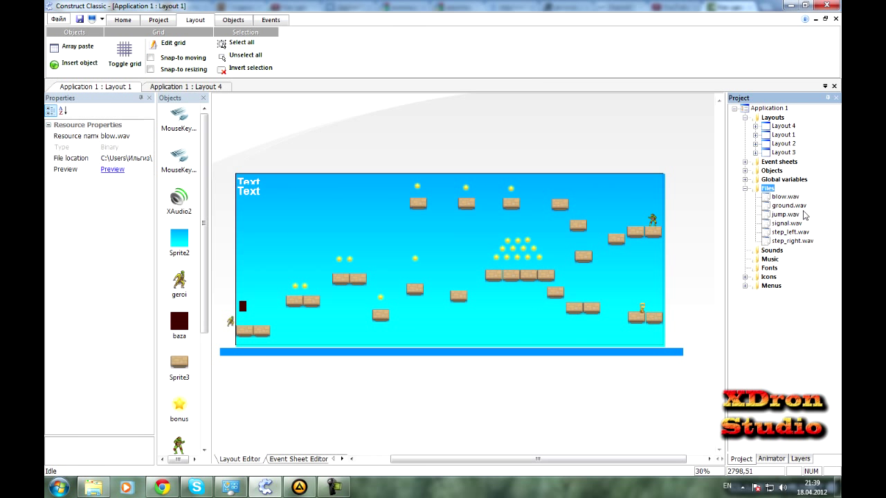
Examine the WAV files in the project's Files folder and the hero and bonus objects in Layout 1 that need sounds
click(792, 233)
click(792, 241)
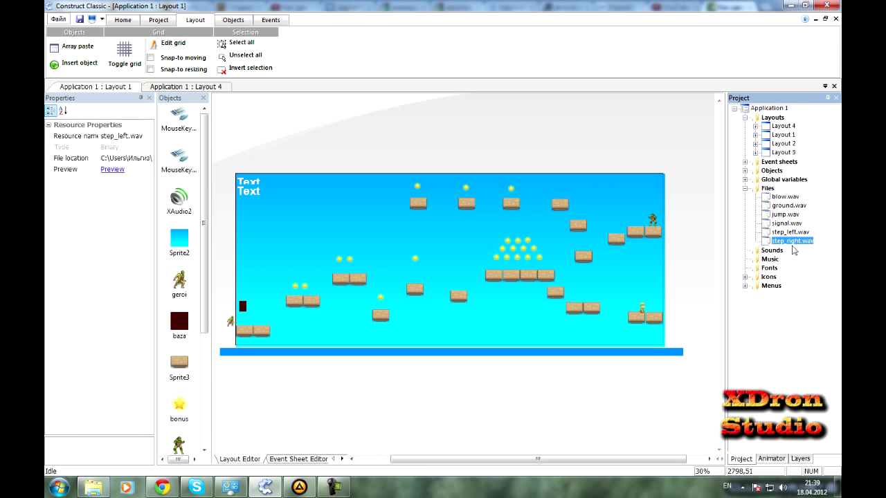
click(526, 396)
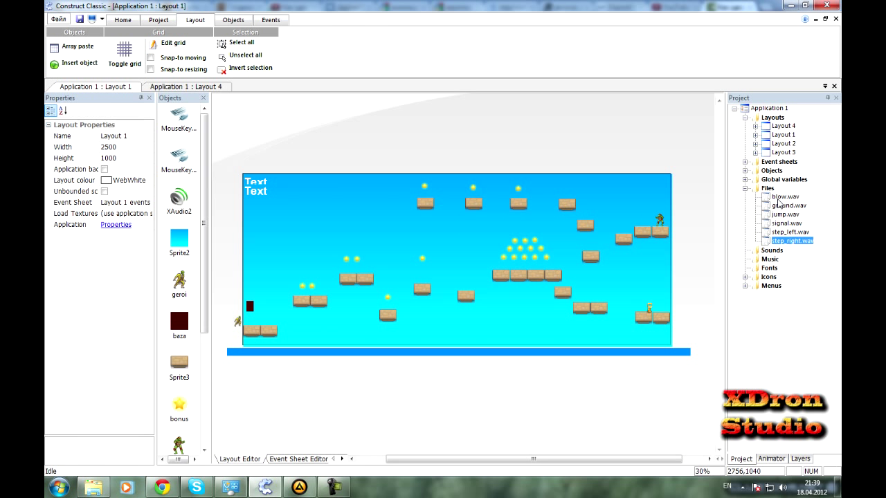
click(780, 198)
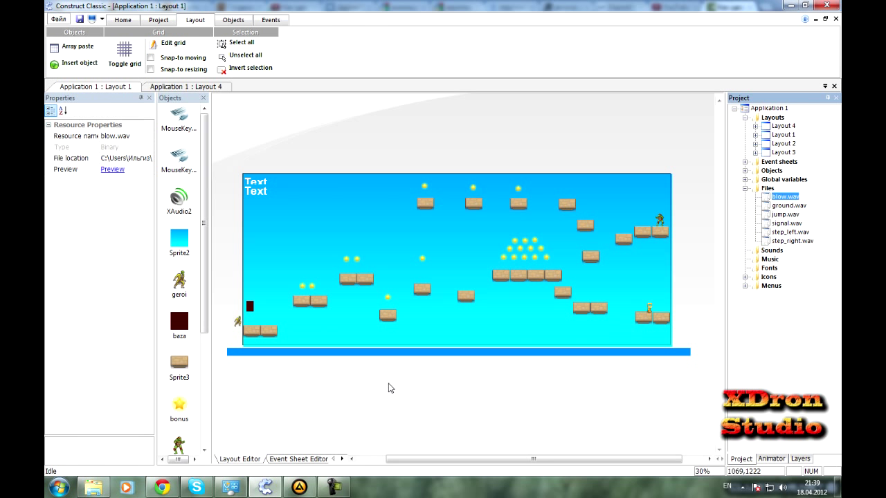
click(281, 372)
click(238, 321)
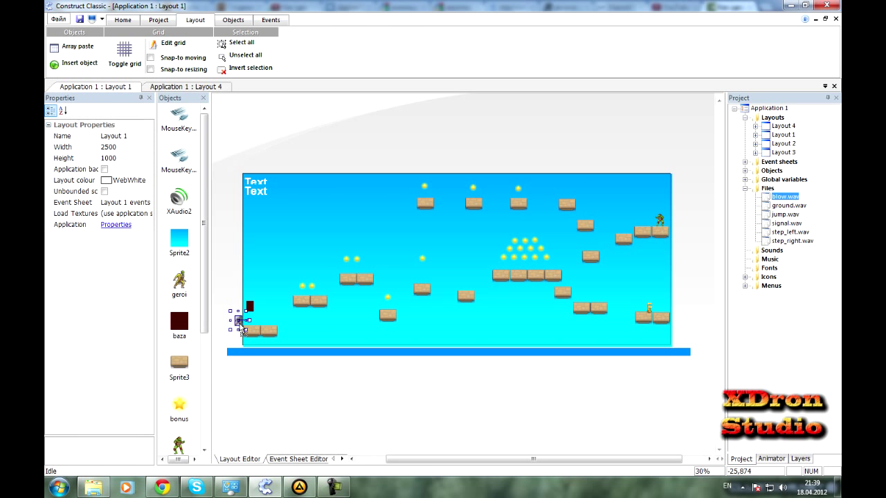
click(344, 375)
ctrl+scroll(344, 367, up, 2)
middle_drag(438, 330, 432, 349)
click(357, 319)
click(406, 346)
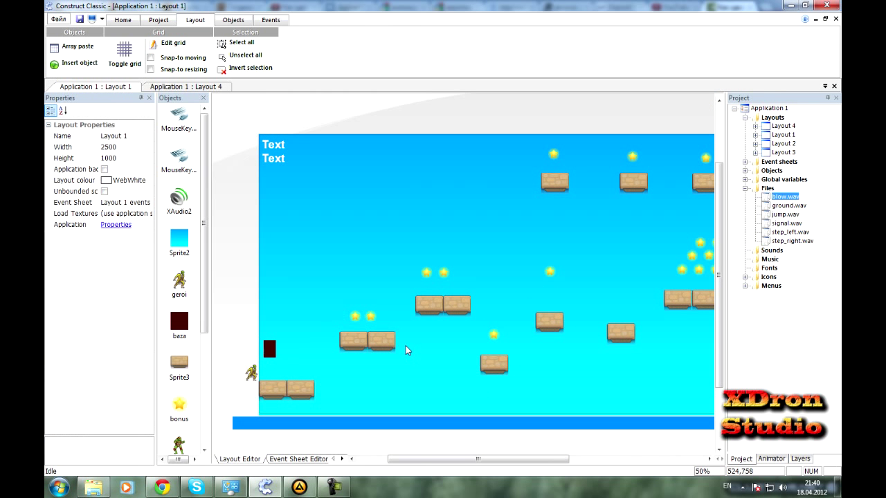
click(252, 374)
click(356, 317)
click(512, 289)
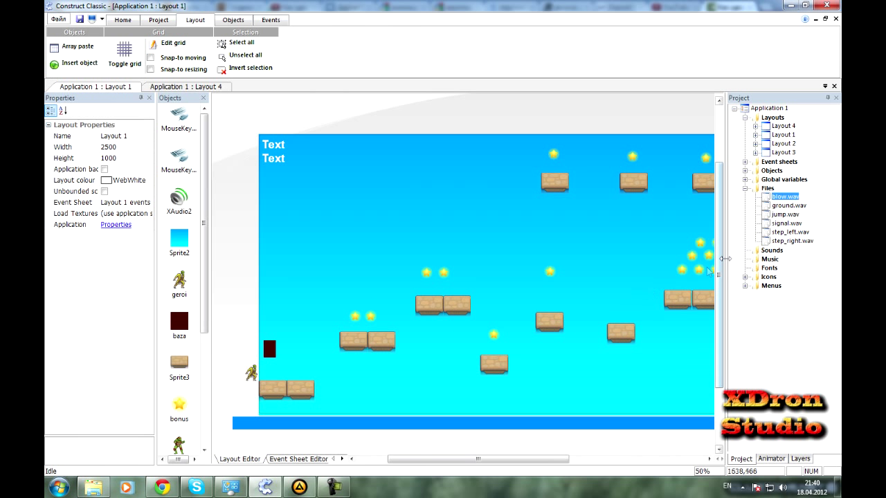
click(796, 223)
right_click(787, 224)
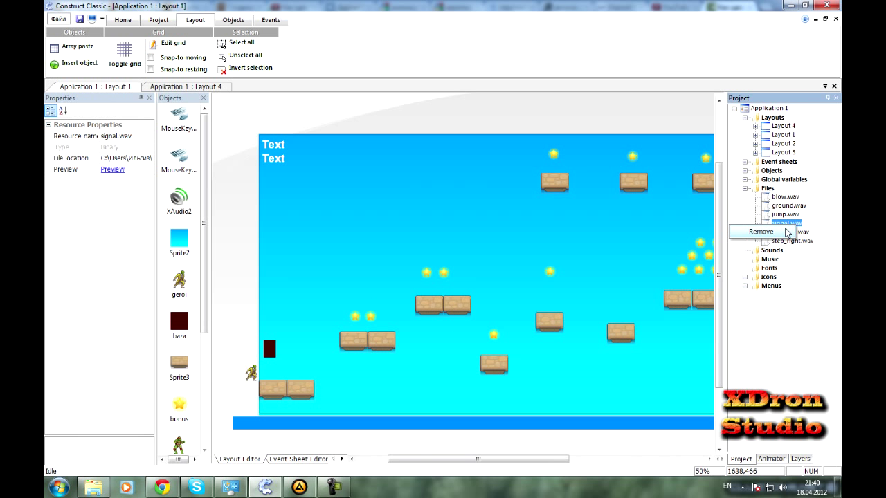
click(792, 223)
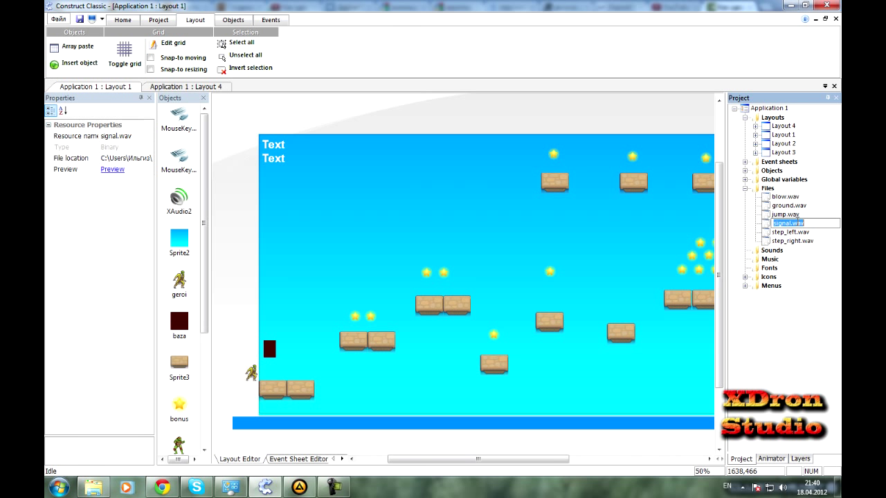
click(787, 216)
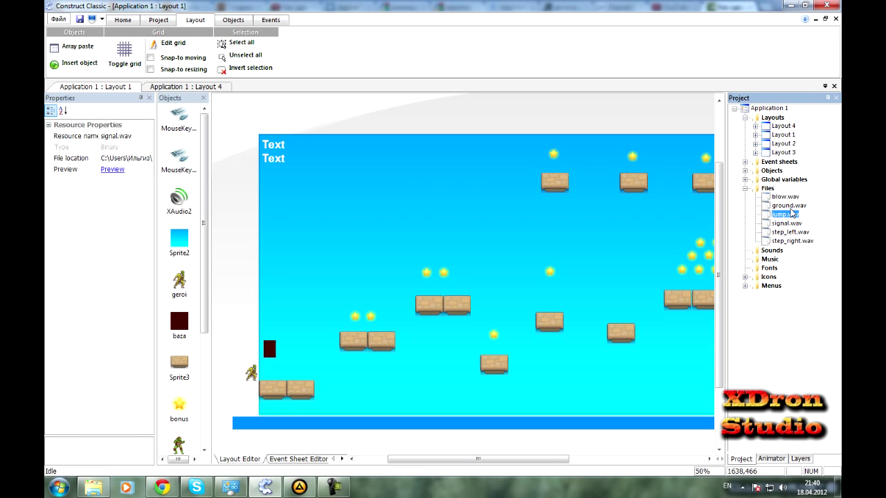
click(794, 224)
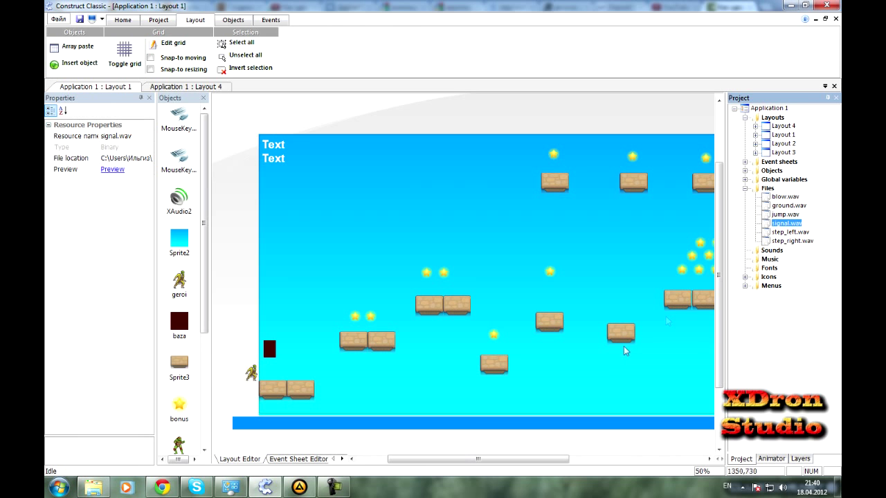
Collapse the Vrag group in Layout 1's event sheet and add an event group titled Звуки below it
click(308, 451)
click(311, 459)
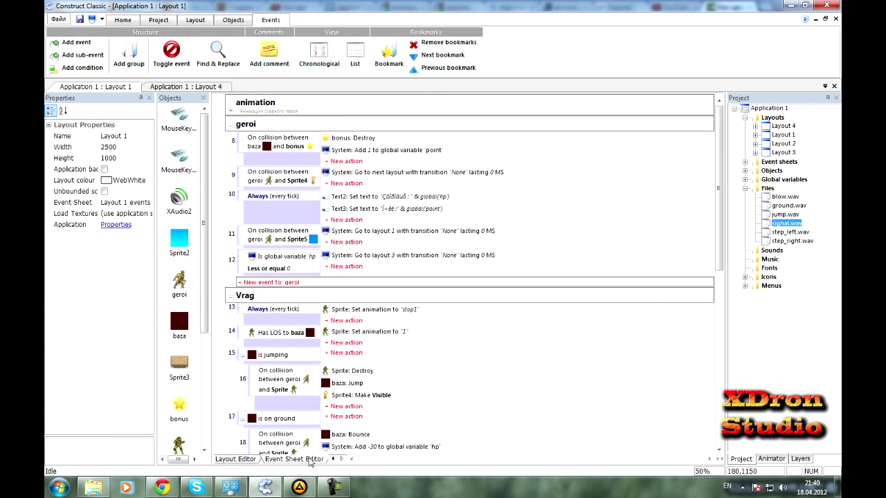
scroll(405, 325, down, 5)
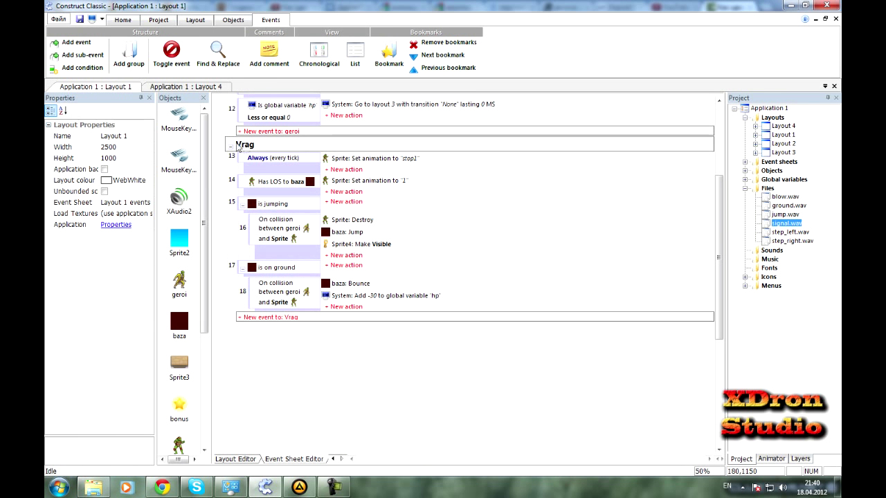
scroll(234, 270, up, 3)
click(231, 255)
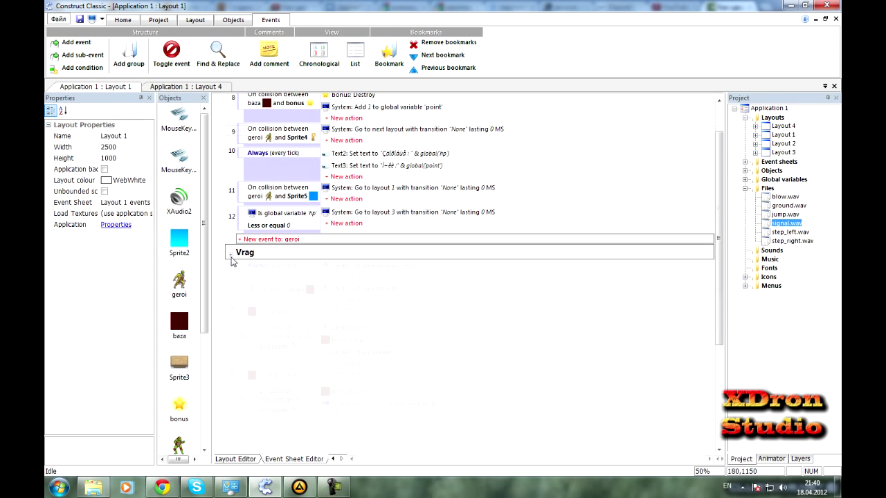
right_click(232, 280)
click(255, 329)
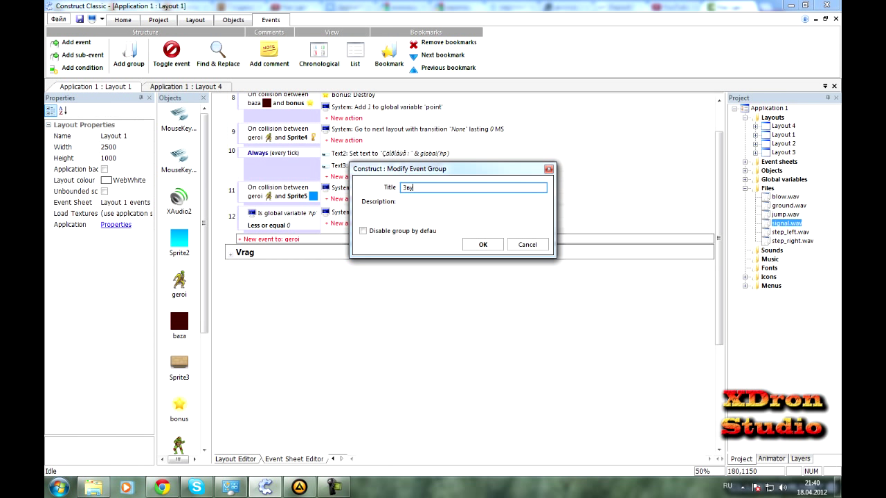
key(Return)
Add an event to the Звуки group for a collision between geroi and the bonus object
click(275, 266)
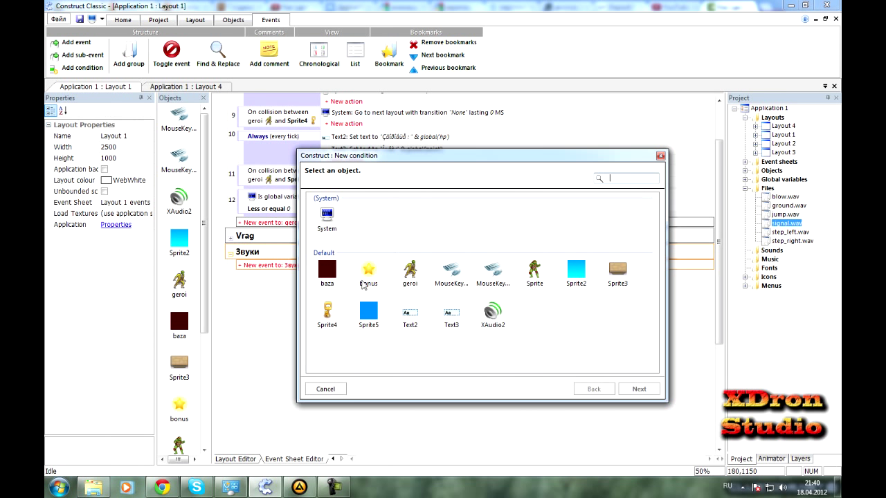
double_click(413, 275)
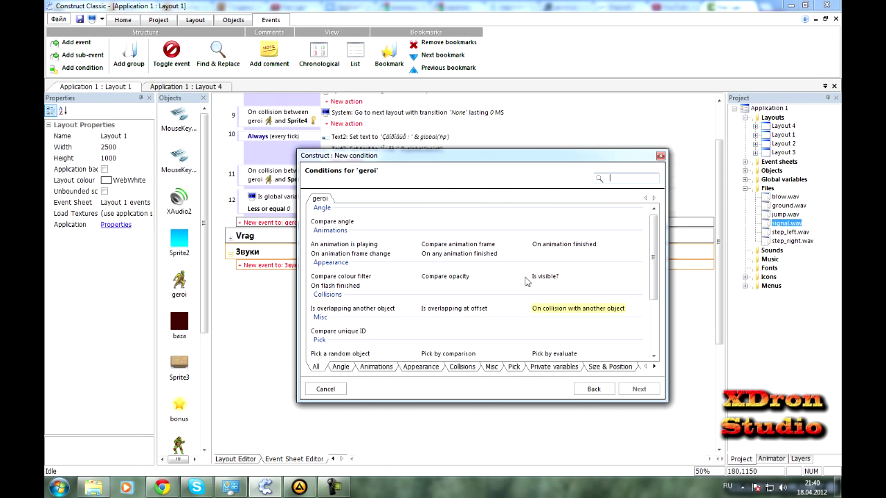
double_click(553, 311)
click(415, 239)
double_click(388, 274)
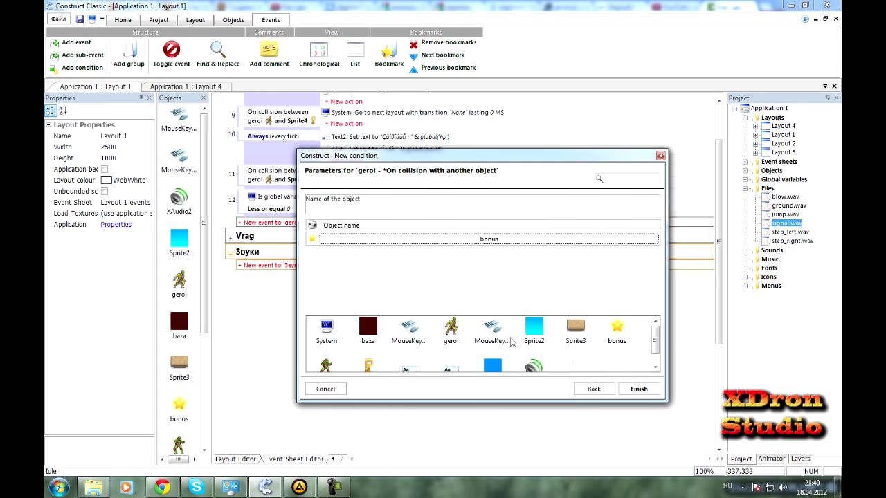
click(636, 389)
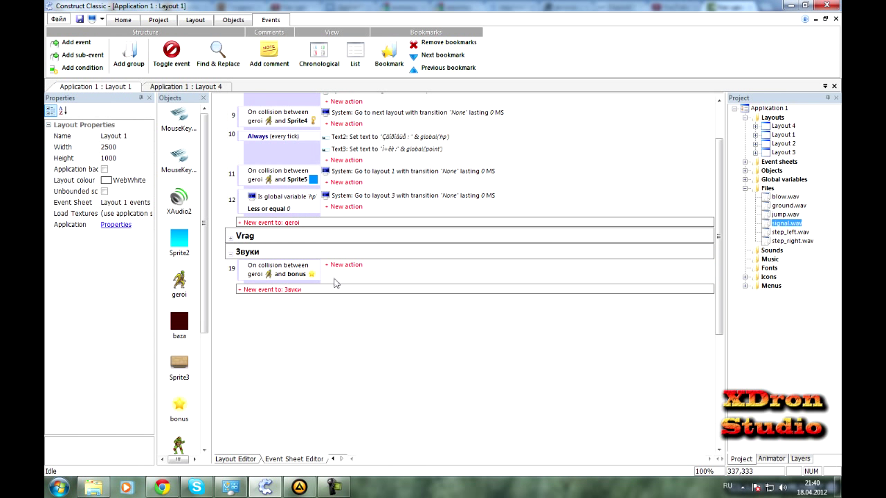
Add a Trigger once while true sub-event under the geroi and bonus collision event
right_click(244, 277)
click(281, 411)
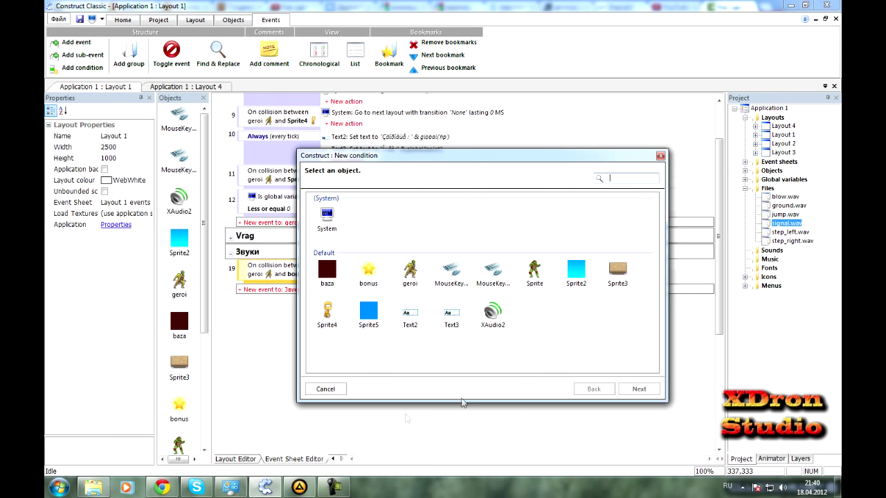
click(326, 215)
click(626, 180)
double_click(334, 219)
text(еку)
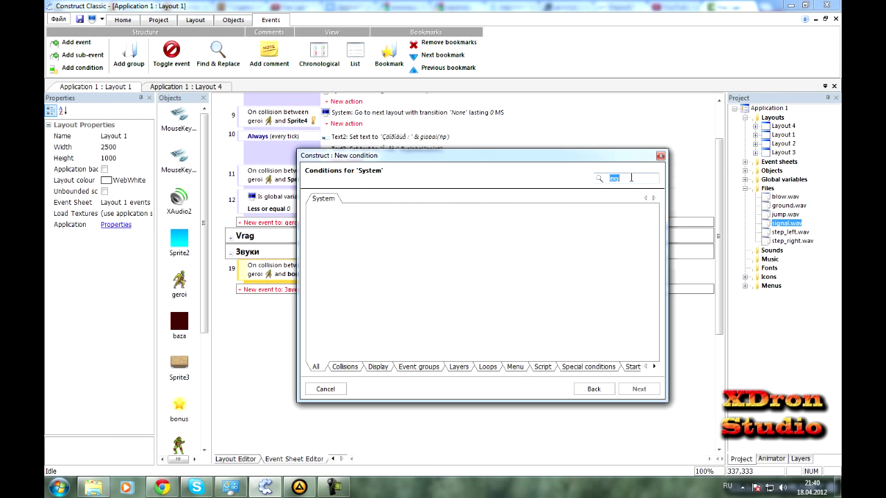
key(alt+shift)
text(tr)
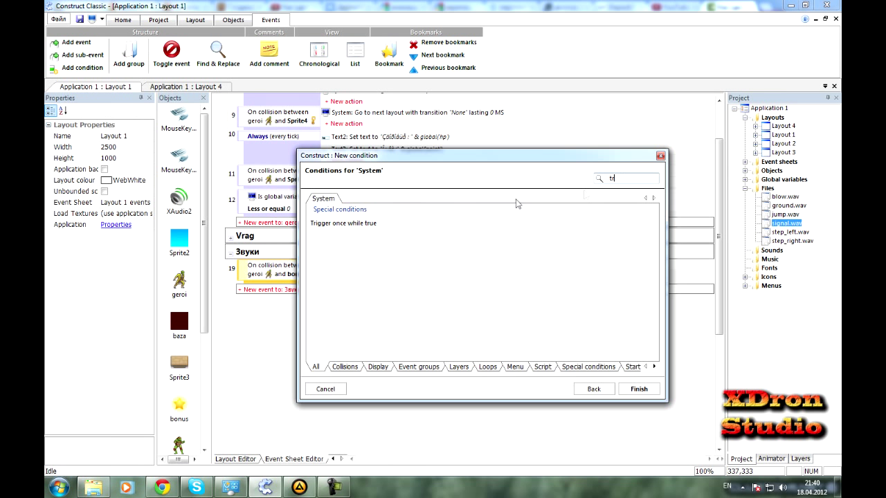
click(331, 224)
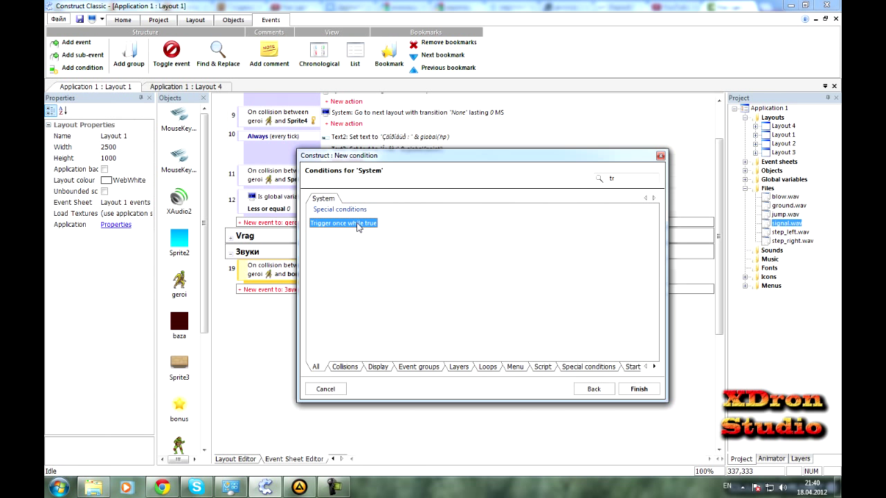
double_click(357, 225)
Add an XAudio2 Autoplay resource action to the Trigger once sub-event, loading signal.wav with No loop
click(334, 291)
click(491, 315)
double_click(491, 320)
drag(650, 261, 649, 311)
click(350, 329)
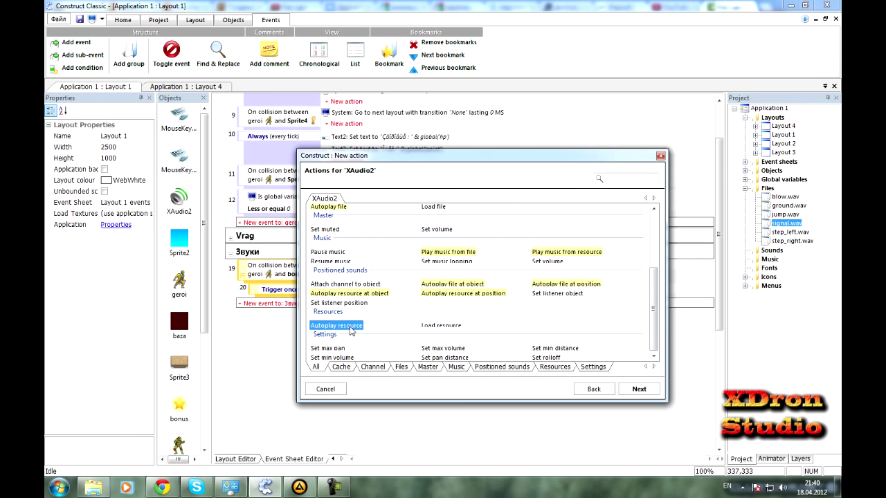
double_click(349, 330)
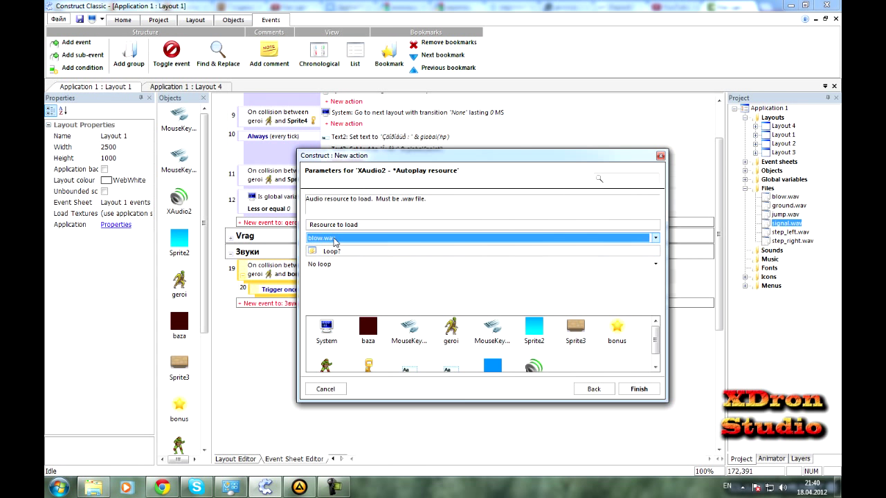
click(332, 238)
click(323, 269)
click(638, 389)
Add an event below the Звуки group with baza's Platform condition Is on ground
right_click(292, 365)
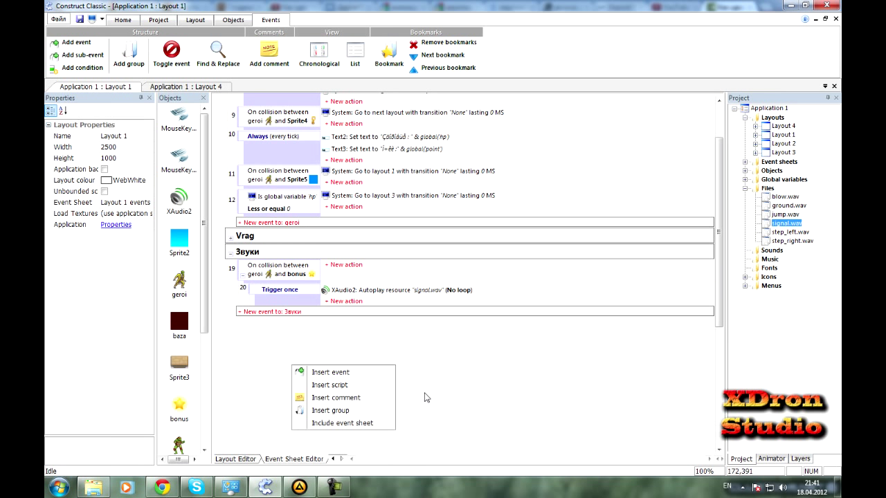
click(349, 368)
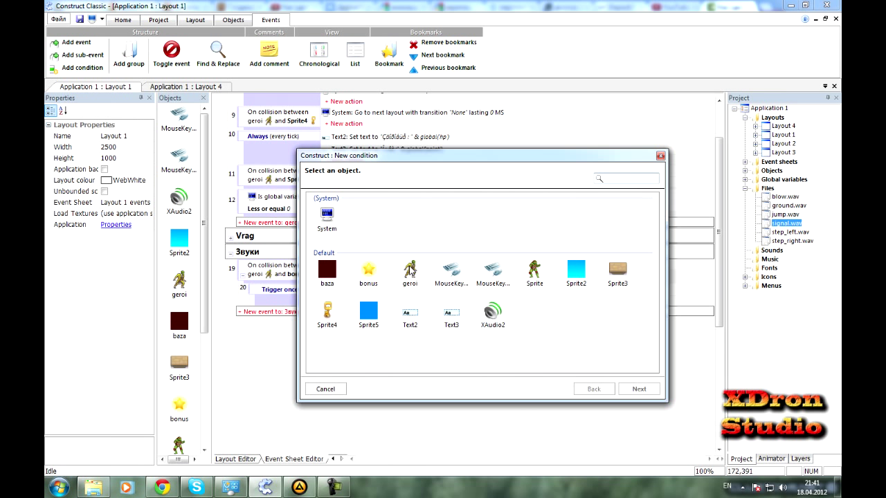
double_click(325, 270)
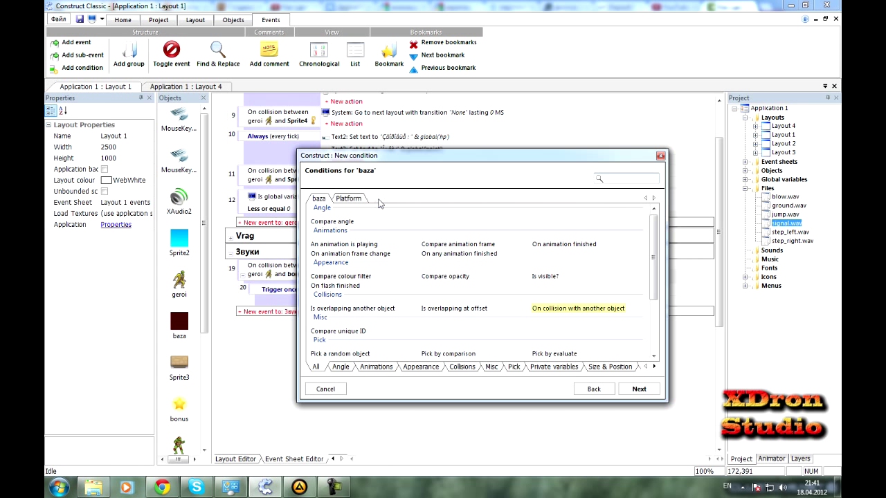
click(348, 199)
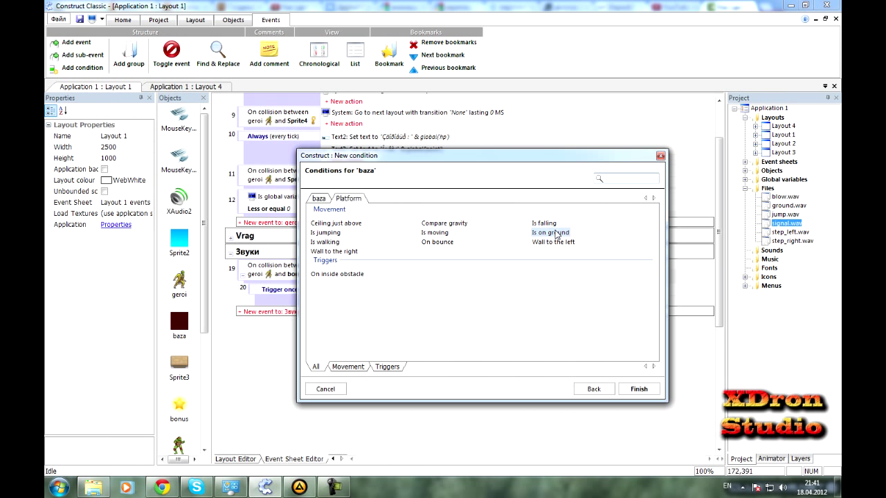
double_click(556, 234)
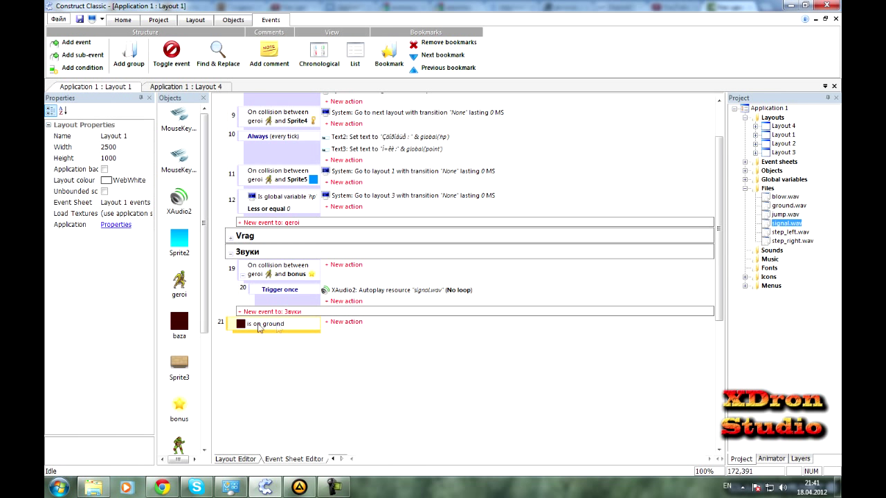
Copy the Trigger once sub-event under the baza is on ground event and set the copy's sound to ground.wav
click(253, 294)
ctrl+drag(253, 294, 249, 337)
double_click(363, 341)
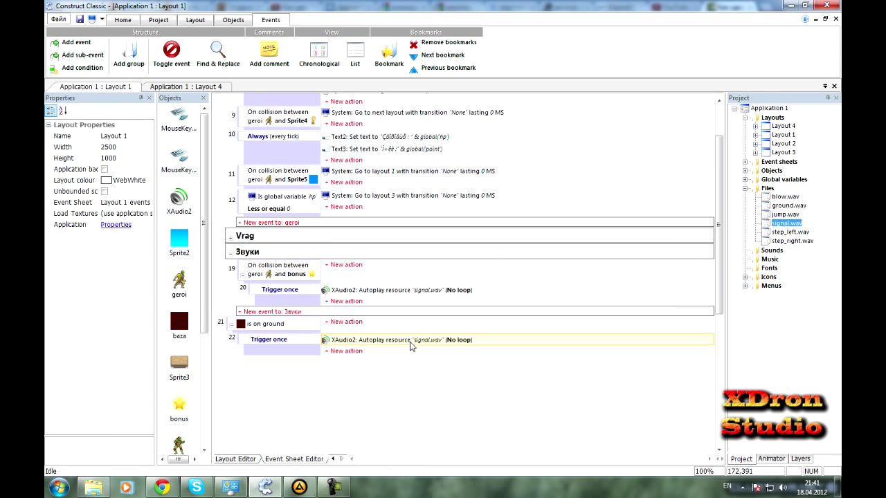
click(384, 239)
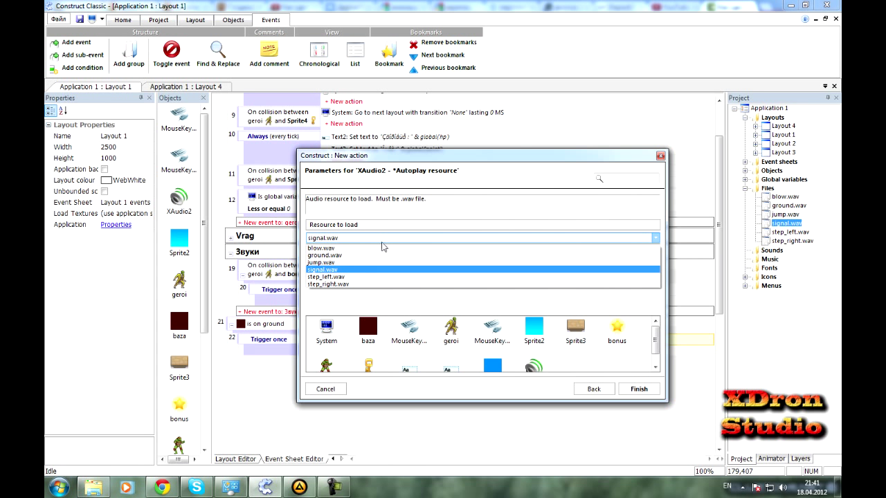
click(375, 259)
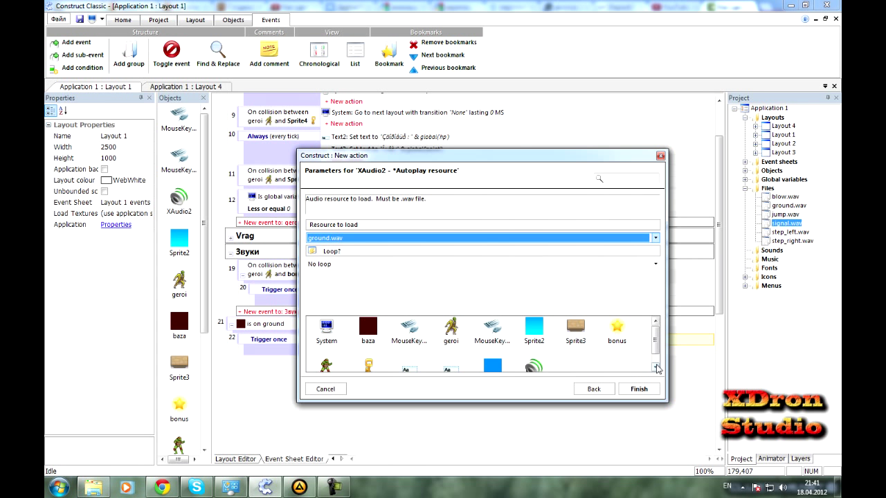
click(638, 389)
Add an event below the ground event for a collision between geroi and Sprite
right_click(253, 388)
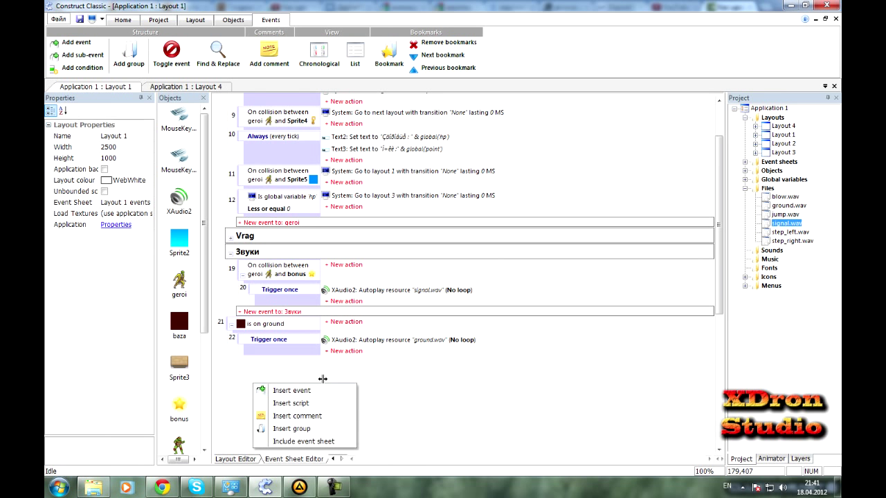
click(319, 389)
double_click(405, 274)
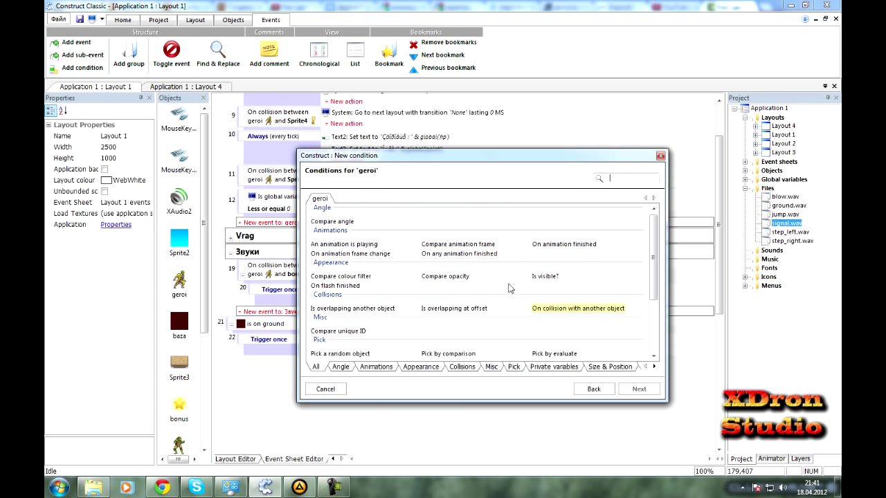
double_click(574, 364)
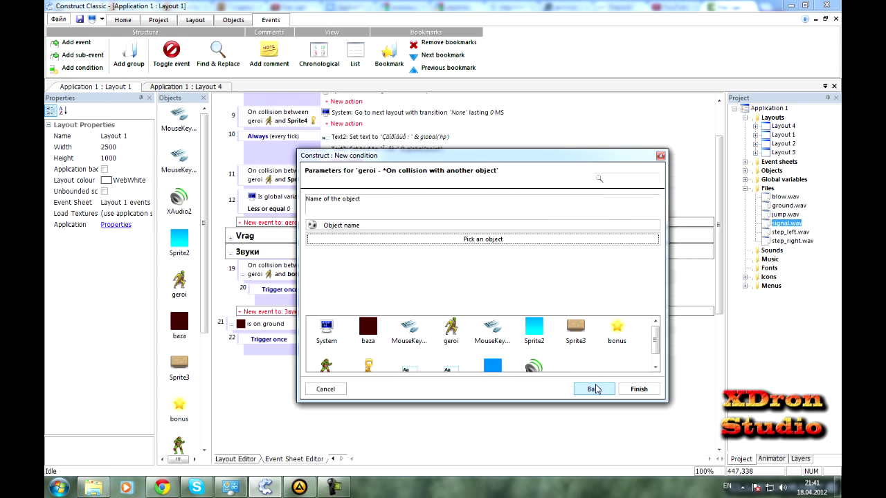
click(333, 354)
double_click(333, 353)
click(687, 183)
click(399, 240)
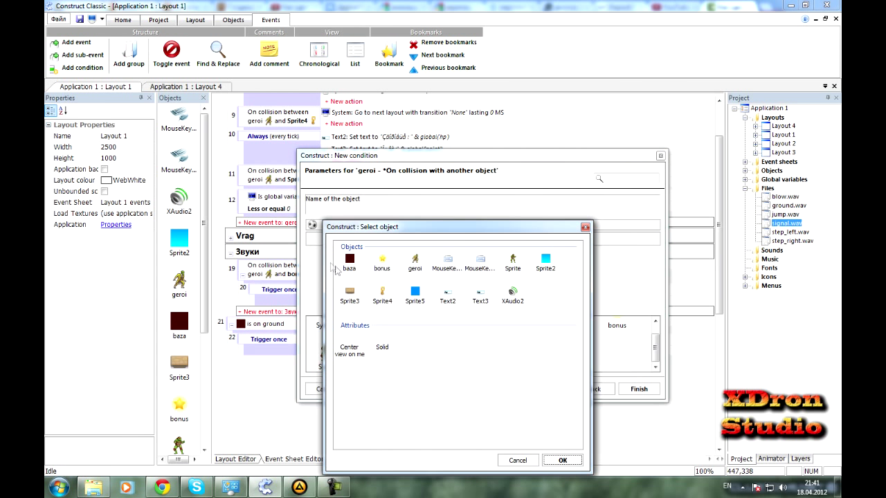
double_click(515, 261)
click(639, 389)
Copy the Trigger once sub-event under the geroi and Sprite collision event and set the copy's sound to blow.wav
drag(252, 344, 252, 375)
key(ctrl+z)
click(246, 344)
ctrl+drag(245, 342, 250, 388)
double_click(369, 388)
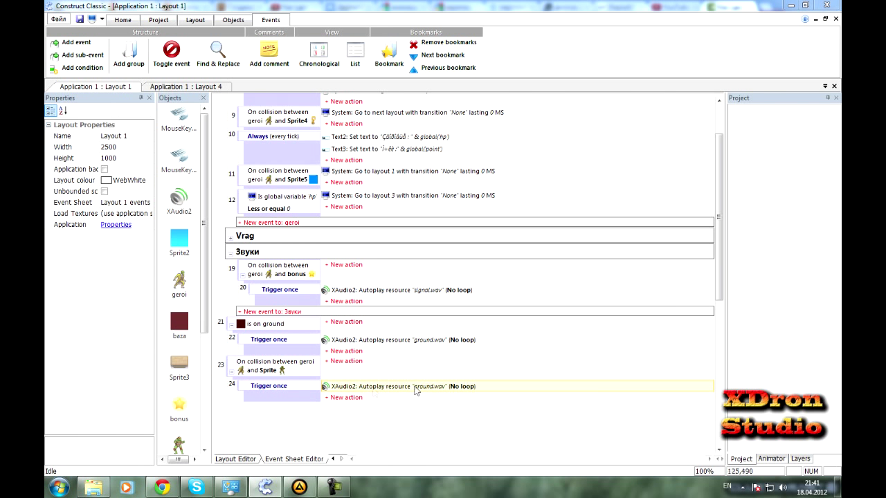
double_click(415, 391)
click(357, 238)
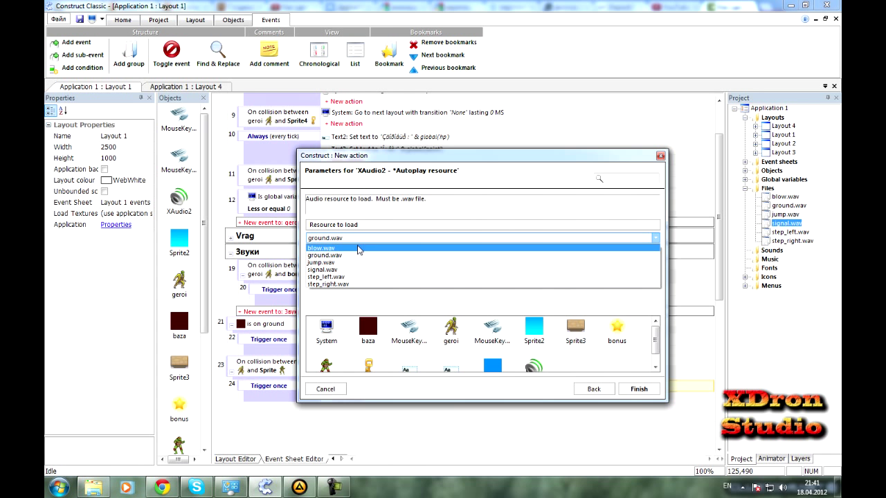
click(358, 249)
click(638, 389)
Add an event below the Sprite collision event with baza's Platform condition Is jumping
right_click(270, 435)
click(221, 437)
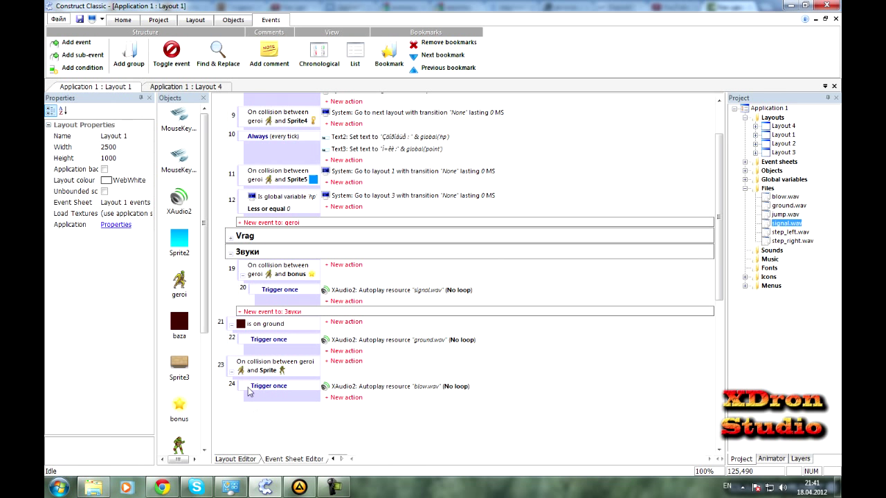
right_click(228, 364)
click(274, 370)
double_click(327, 270)
click(349, 198)
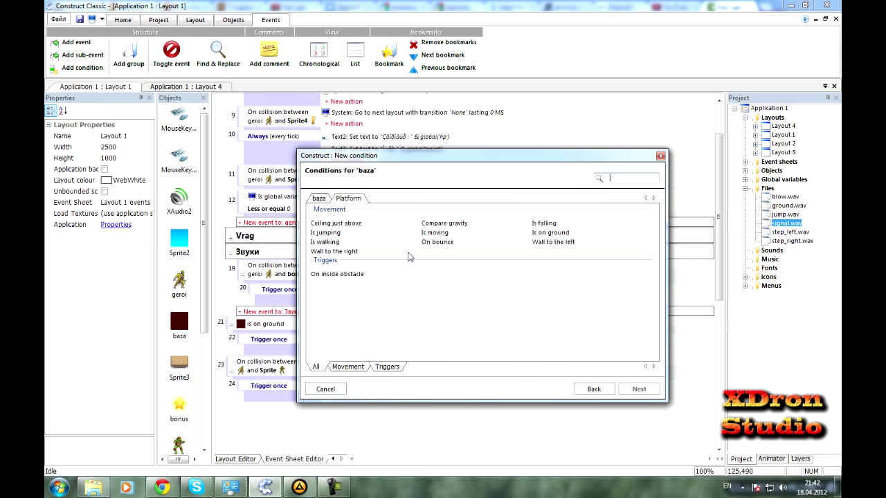
double_click(326, 233)
Copy the Trigger once sub-event under the baza is jumping event and set the copy's sound to jump.wav
drag(241, 388, 250, 420)
double_click(342, 426)
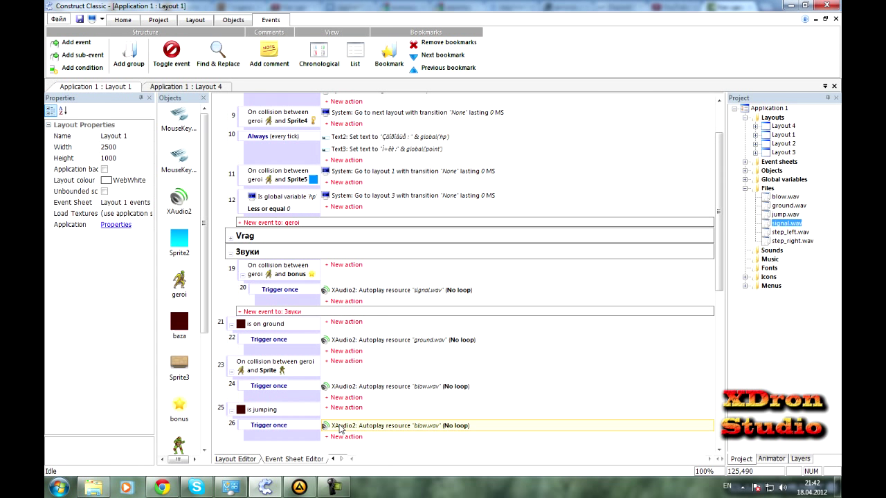
click(402, 238)
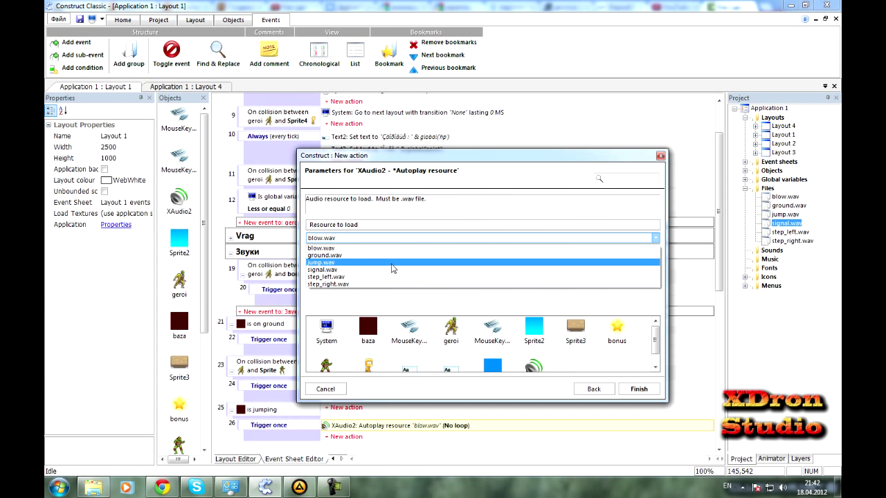
click(391, 263)
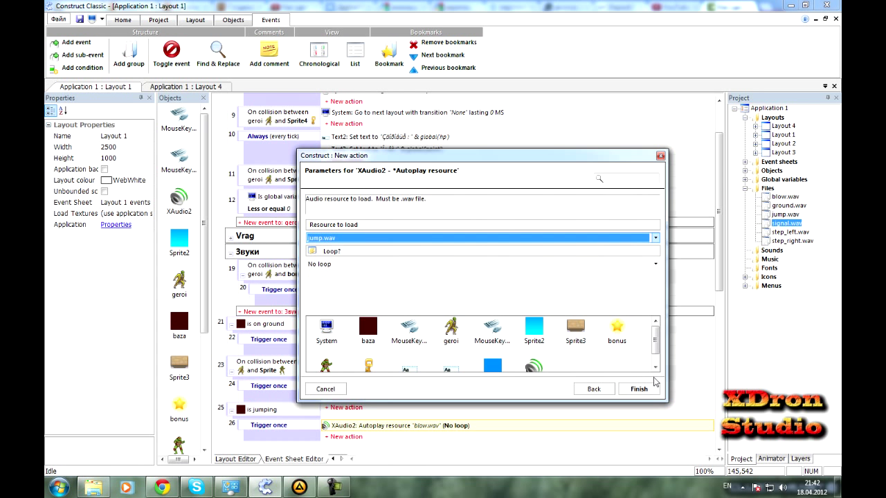
click(639, 389)
Examine the step_left.wav and step_right.wav resources in the project's Files folder
scroll(370, 413, down, 3)
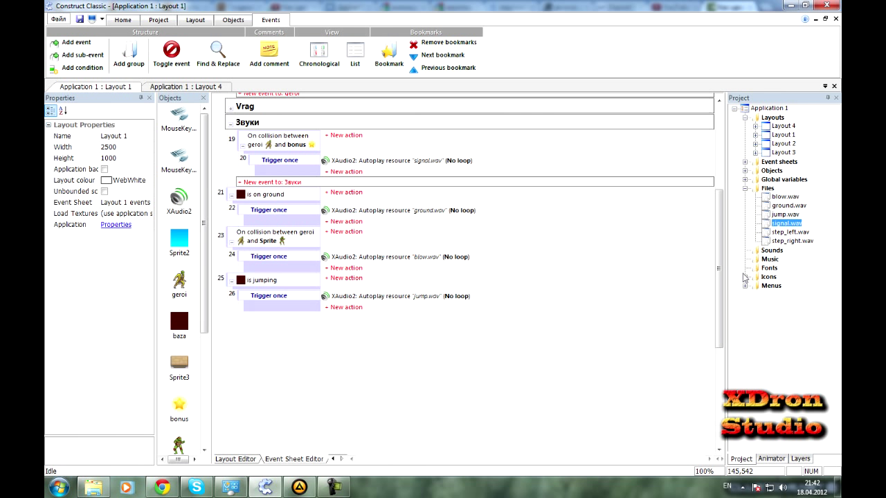
click(793, 234)
click(794, 241)
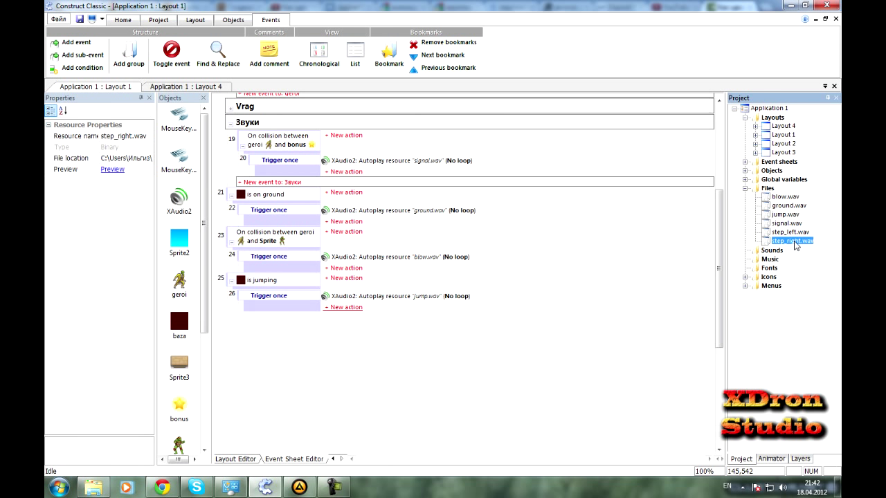
click(807, 236)
click(803, 241)
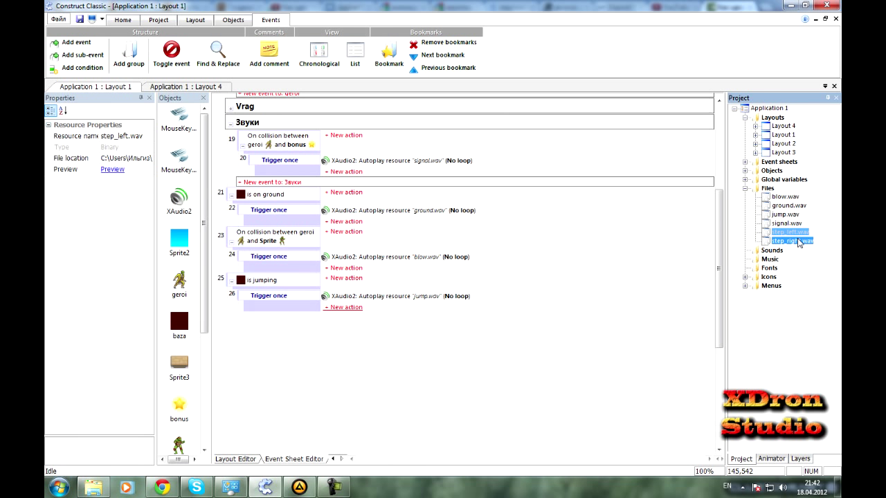
click(805, 241)
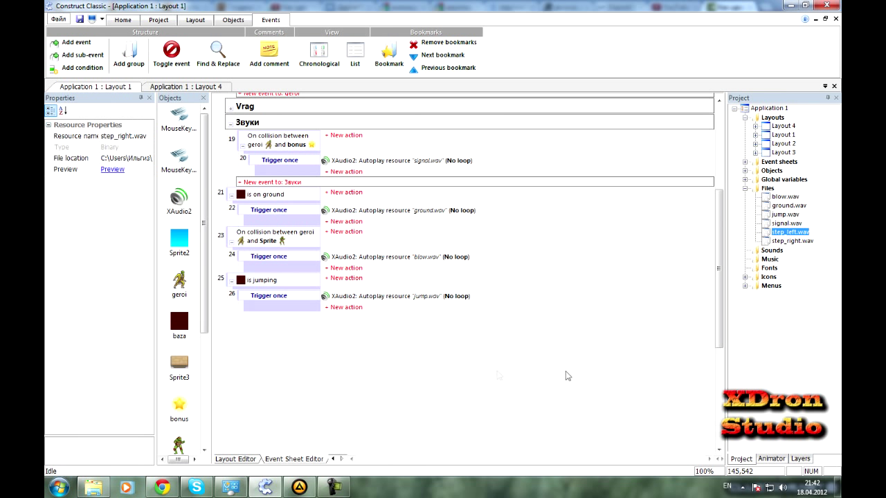
Add an event below the jumping event that checks whether geroi's animation "go" is playing
double_click(303, 353)
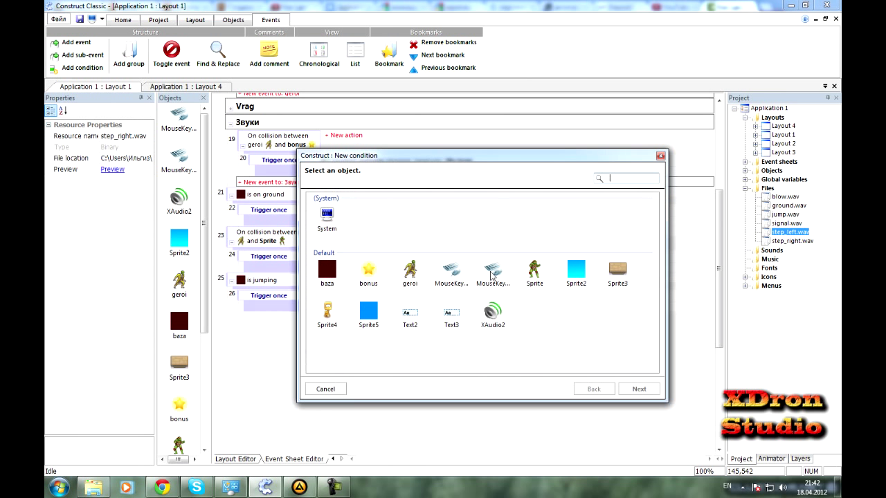
double_click(411, 271)
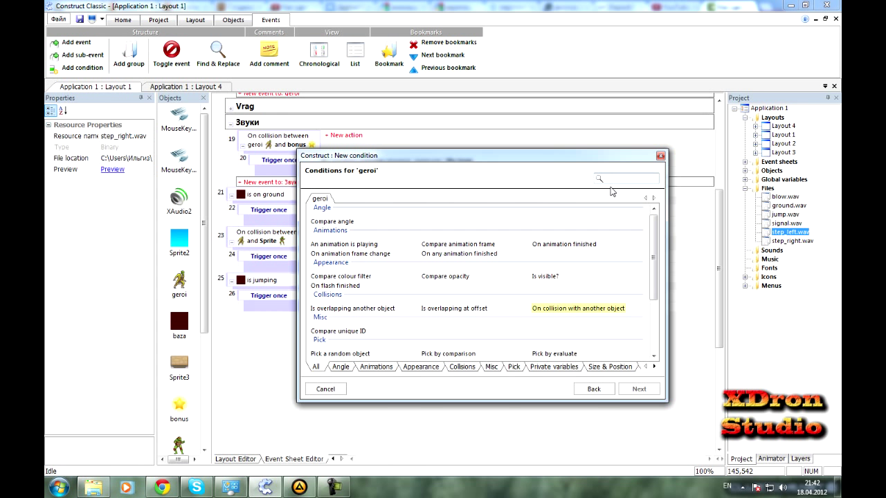
text(ani)
double_click(372, 224)
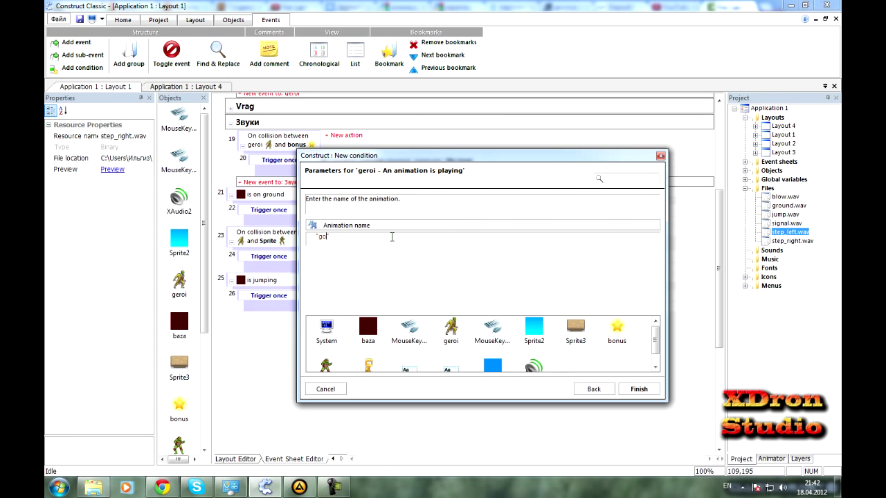
text(go)
click(639, 389)
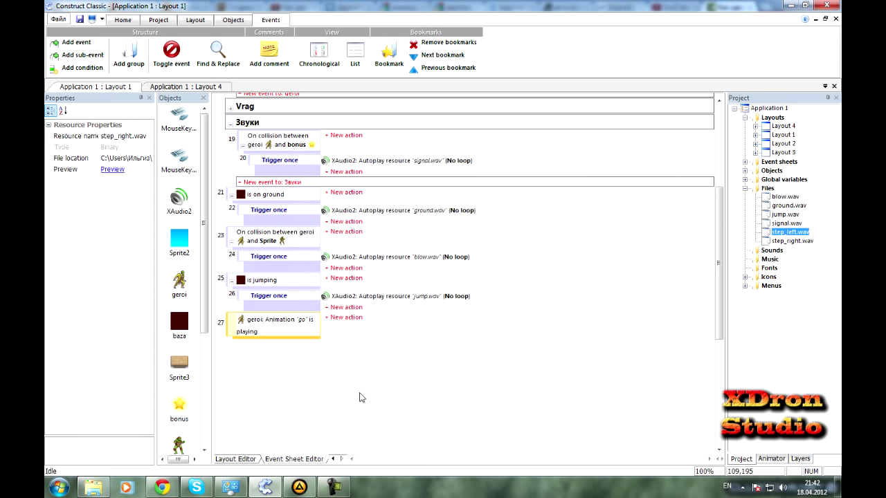
Add a sub-event under the "go" animation event that checks whether geroi's animation frame is equal to 4
right_click(233, 336)
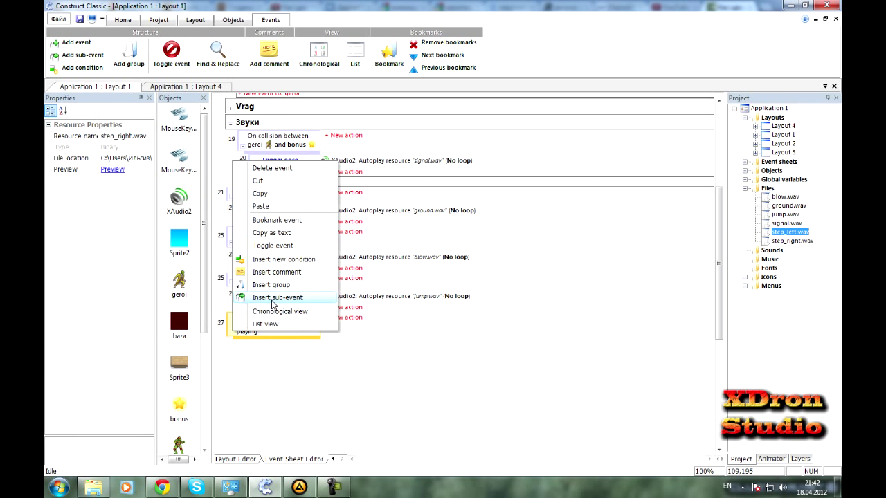
click(277, 303)
double_click(409, 273)
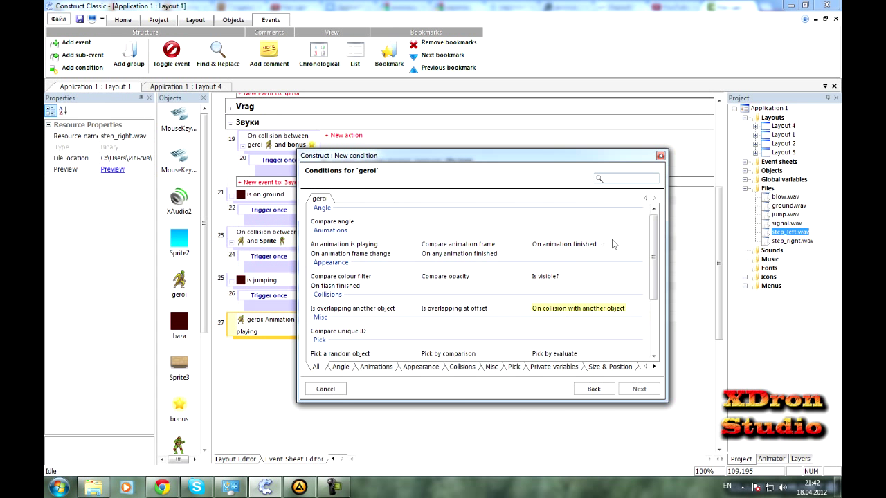
text(anm)
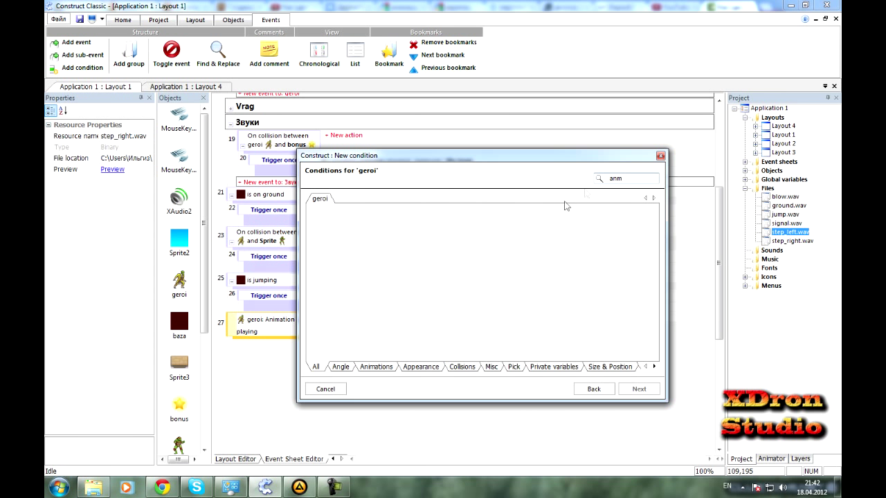
key(BackSpace)
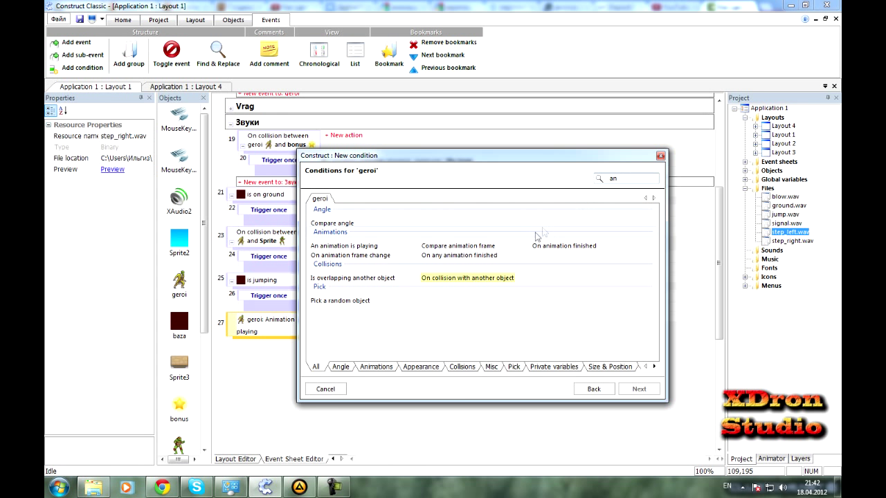
click(463, 246)
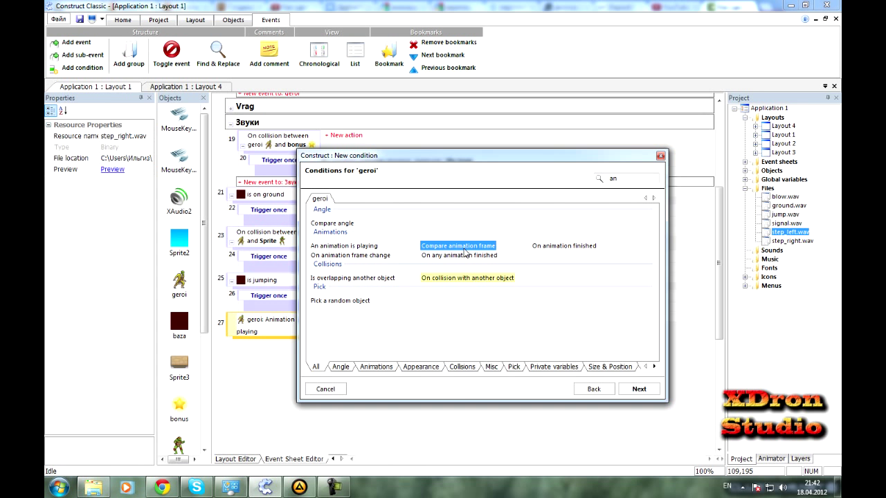
double_click(464, 248)
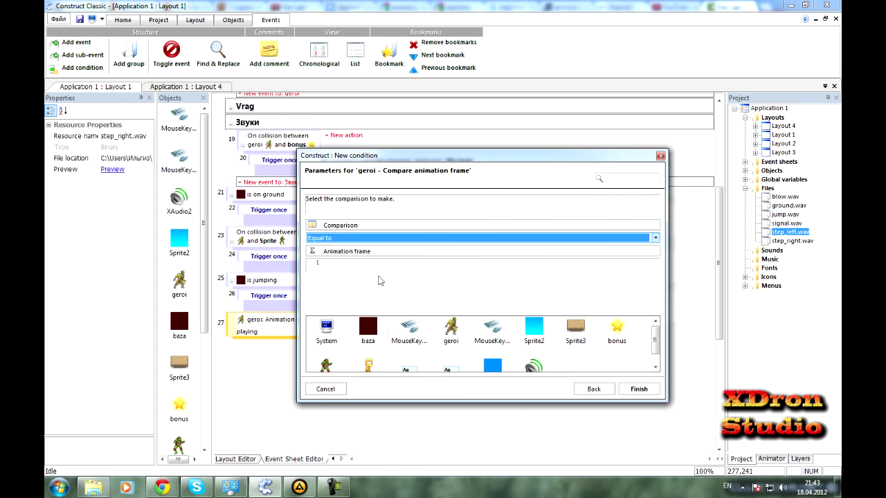
click(356, 239)
click(355, 242)
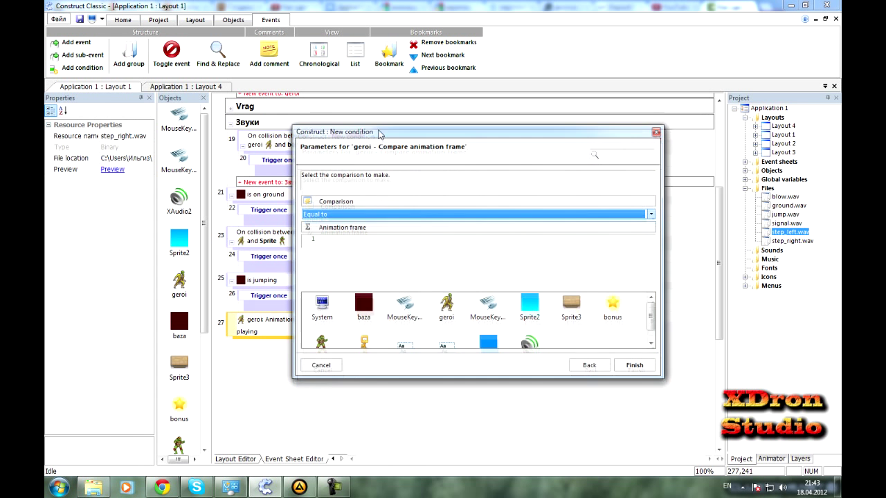
click(320, 239)
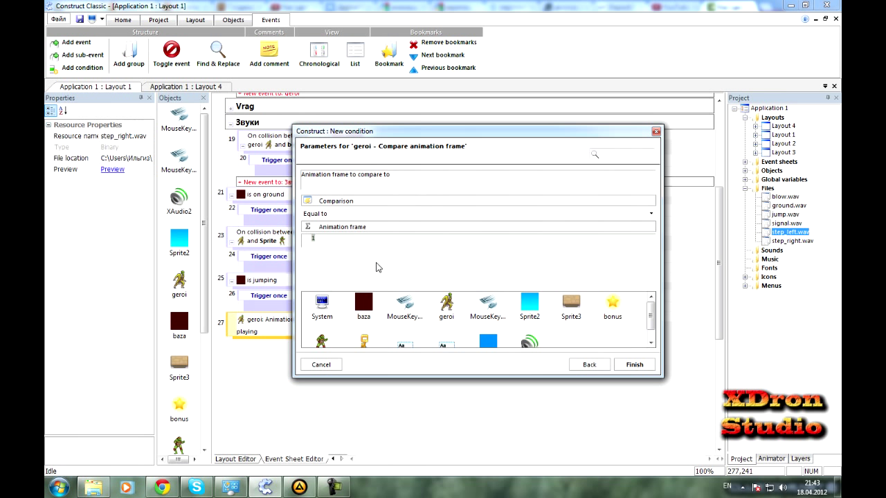
text(4)
click(634, 364)
Copy the Trigger once sub-event under the frame 4 condition and set the copy's sound to step_left.wav
click(346, 345)
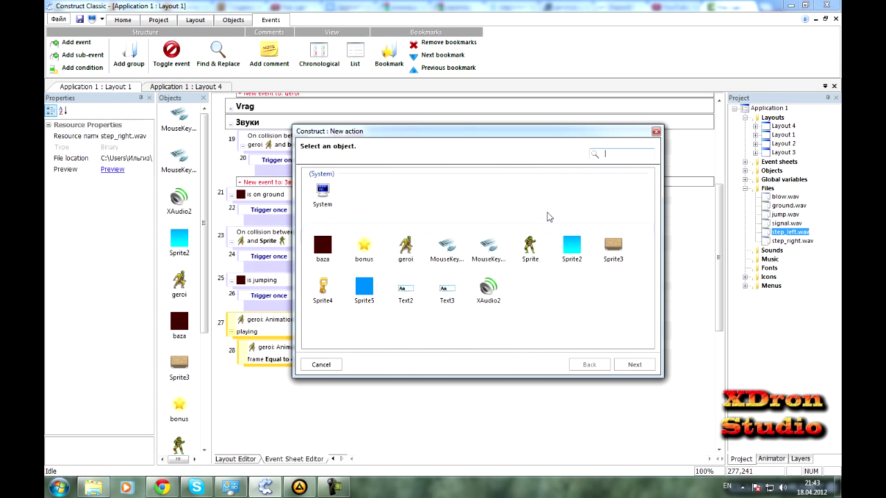
key(Escape)
drag(267, 334, 255, 368)
double_click(524, 372)
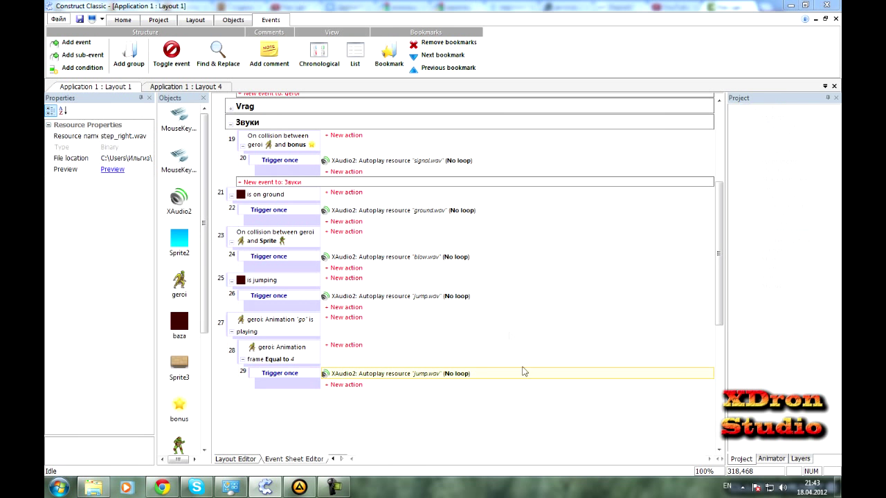
click(359, 214)
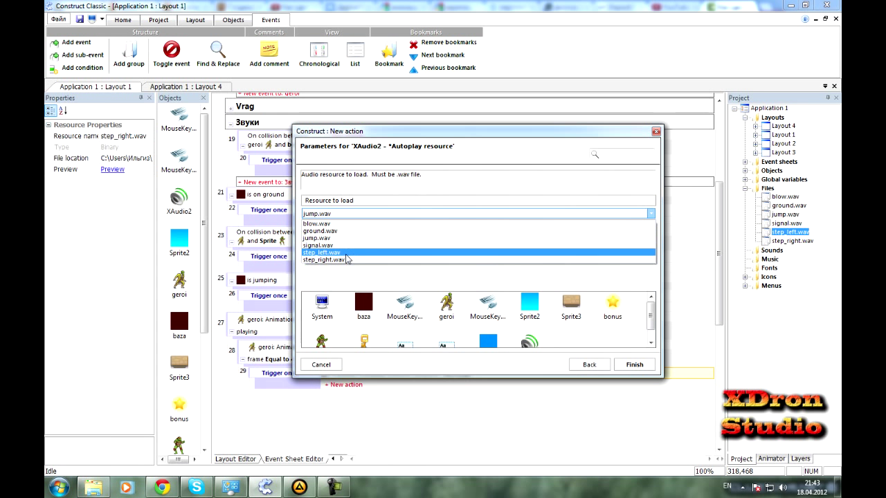
click(350, 253)
click(634, 365)
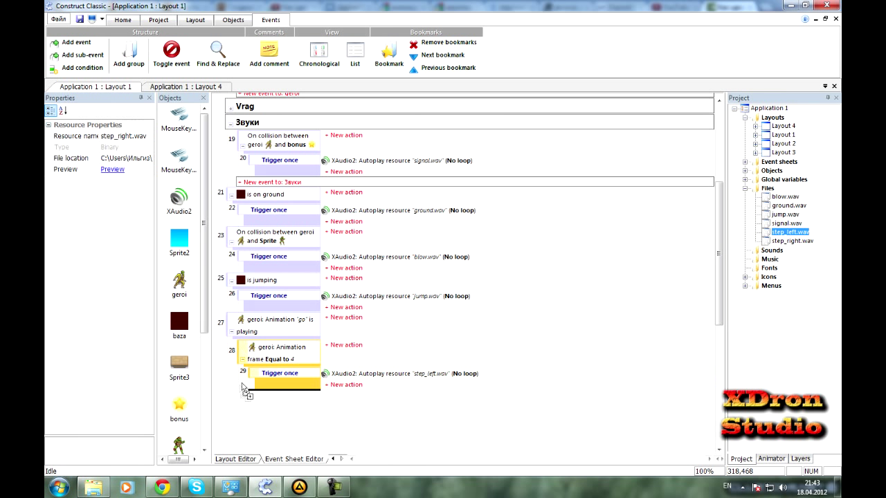
Duplicate the frame 4 sub-event within the "go" animation event and set the copy's animation frame to 8
drag(239, 357, 236, 390)
double_click(298, 403)
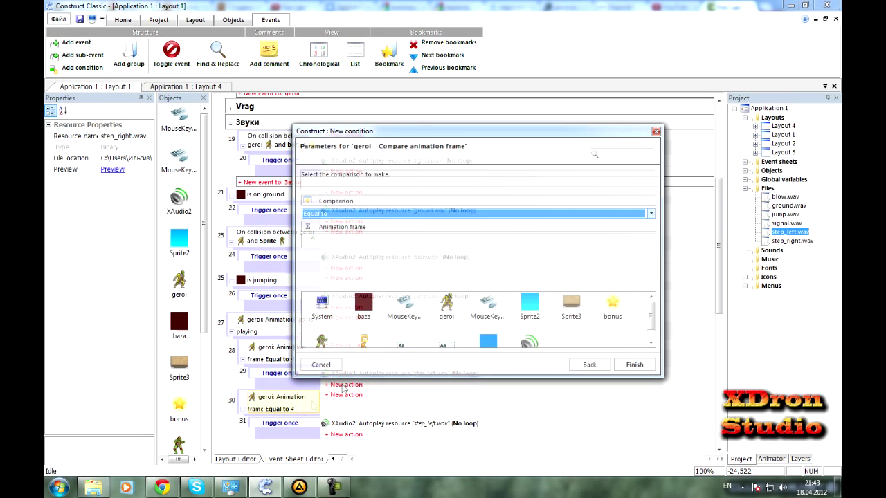
text(8)
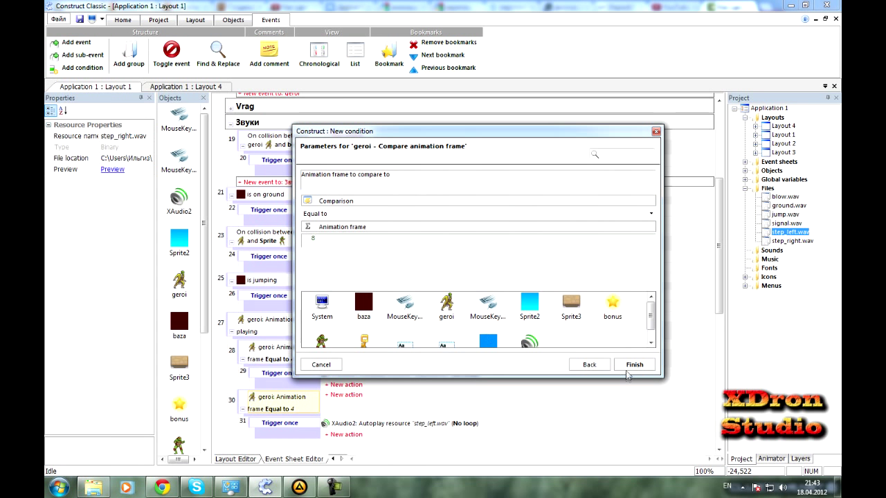
click(630, 366)
Set the sound autoplayed by the frame 8 sub-event to step_right.wav
double_click(336, 424)
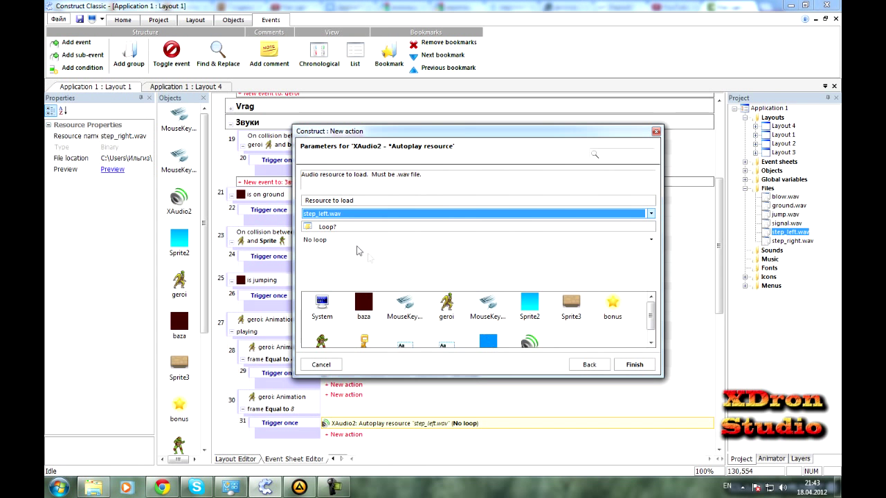
click(355, 239)
click(356, 240)
click(356, 213)
click(324, 261)
click(634, 365)
Switch Layout 1 to the layout editor and make Layer 2 the active layer
click(237, 459)
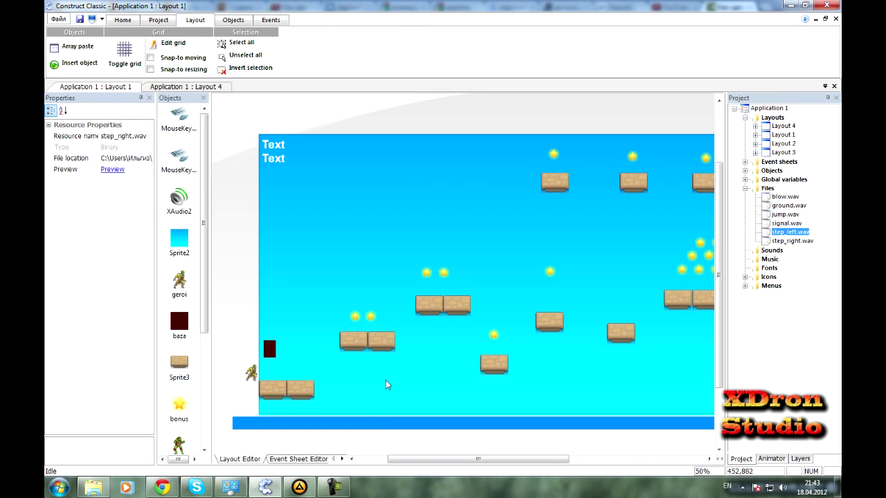
click(399, 379)
middle_drag(439, 355, 413, 346)
drag(361, 378, 449, 364)
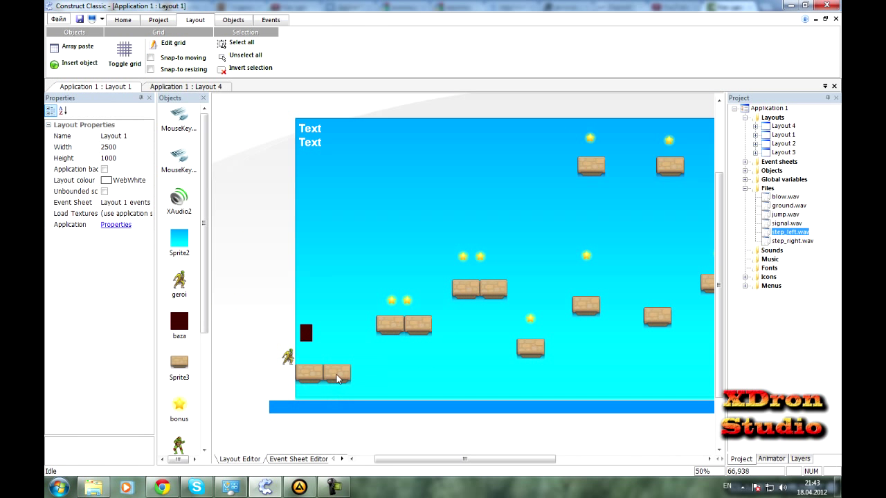
ctrl+scroll(401, 360, up, 4)
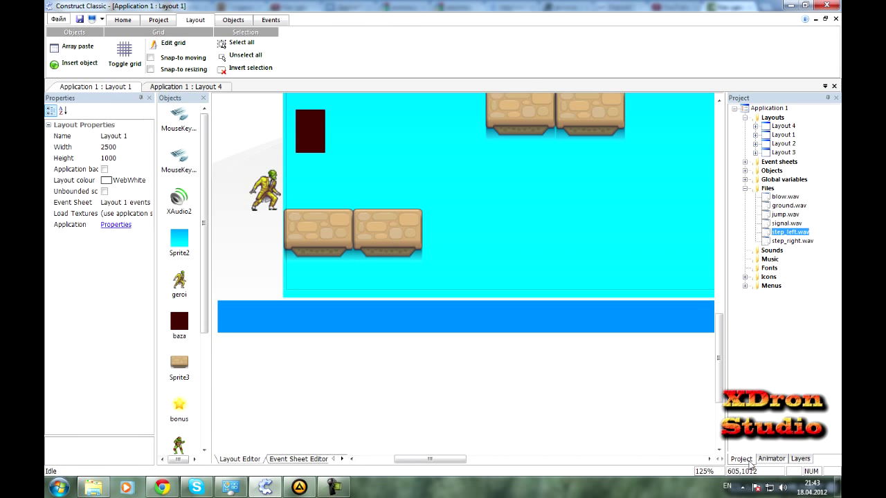
click(800, 459)
click(789, 167)
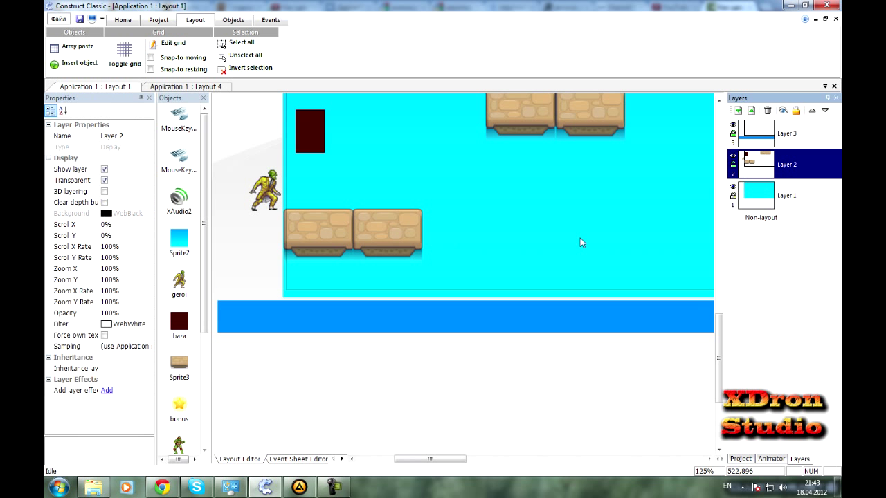
Extend the lowest Sprite3 brick platform to the right with copies placed end to end, making a row of eight bricks
middle_drag(466, 224, 443, 269)
ctrl+drag(360, 299, 604, 308)
scroll(628, 230, right, 3)
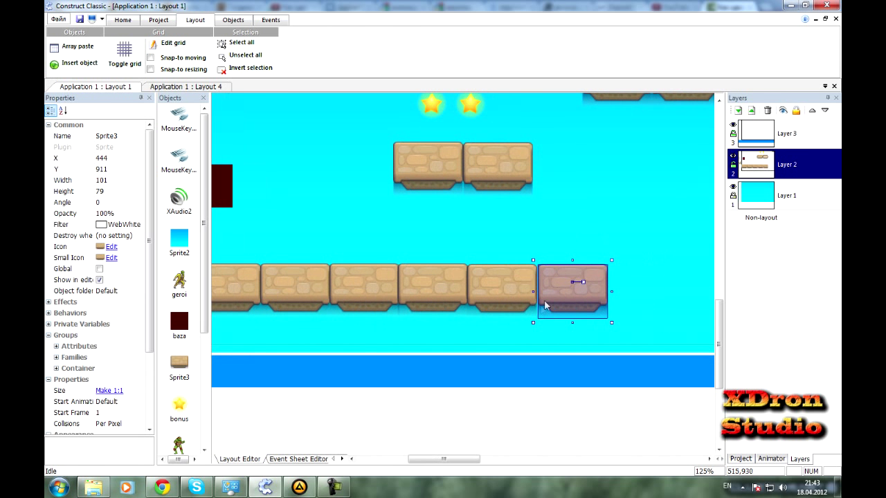
ctrl+drag(539, 305, 613, 304)
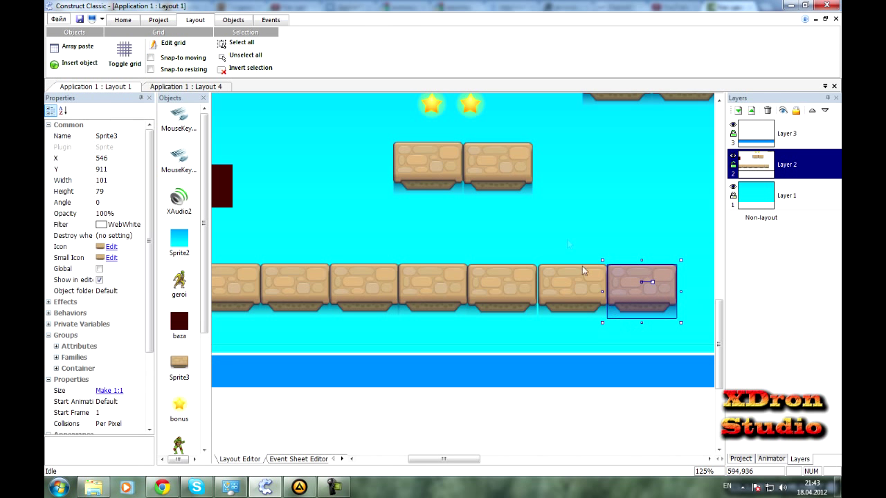
ctrl+drag(618, 289, 699, 290)
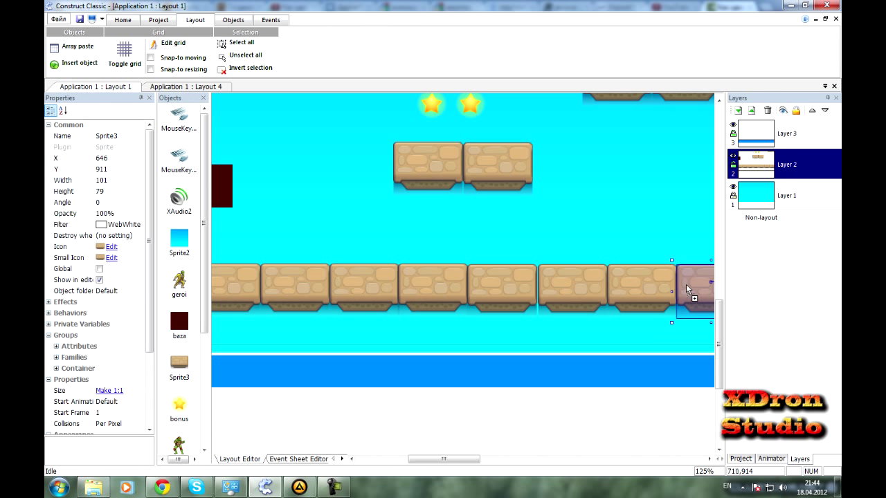
click(630, 242)
middle_drag(634, 244, 488, 258)
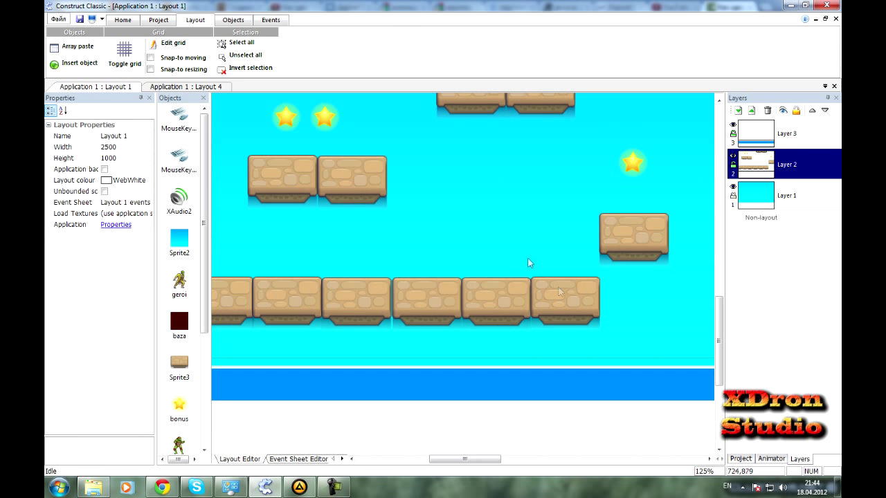
ctrl+scroll(527, 263, down, 3)
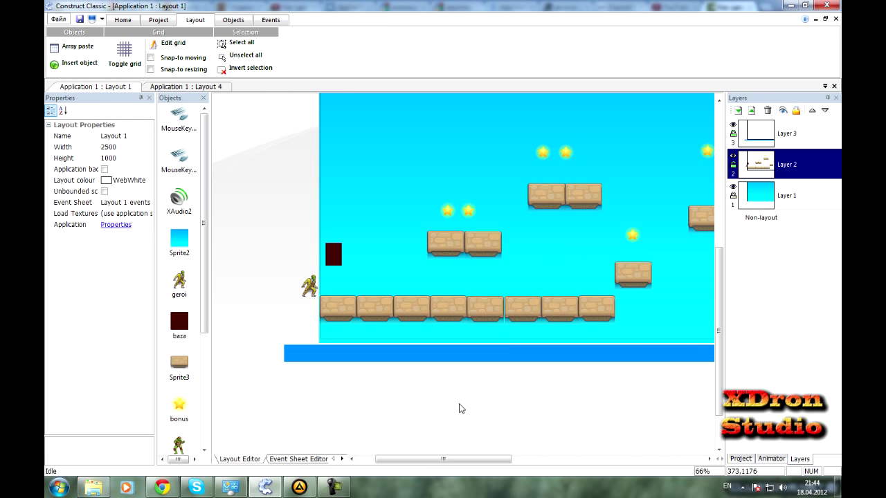
middle_drag(497, 416, 457, 419)
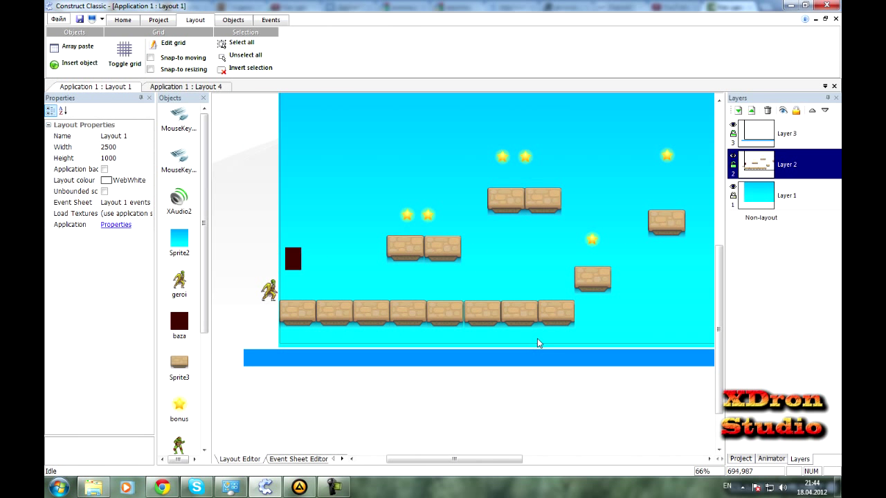
Run the game, start the level with Go, and play up to the turtle enemy to test the walking, jumping, bonus and hit sounds
key(F5)
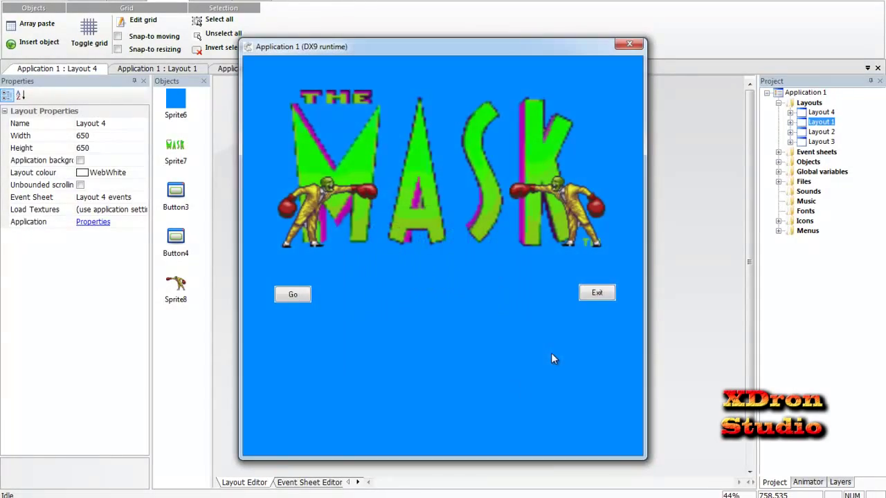
click(303, 293)
key(Right)
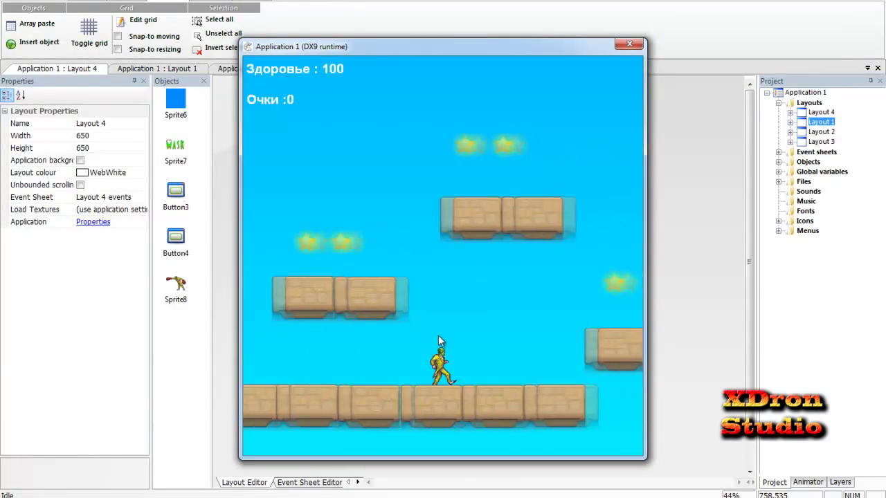
key(Left)
key(shift)
key(Right)
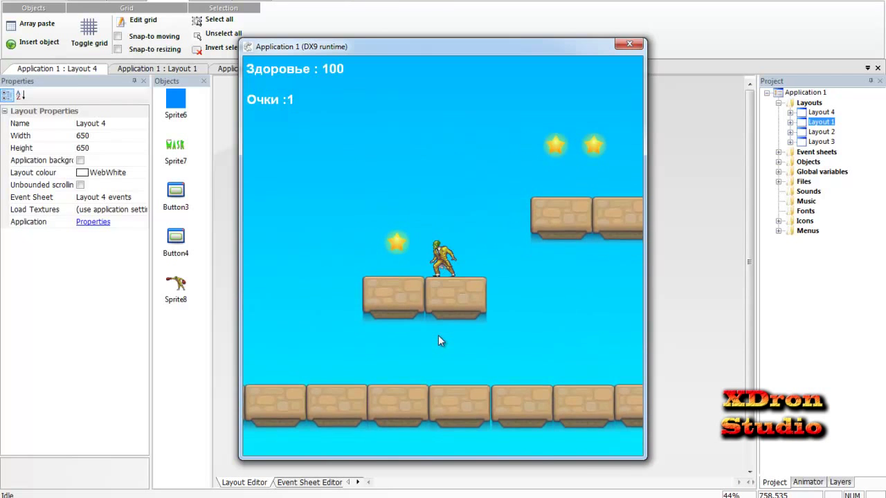
key(Left)
key(Right)
key(shift)
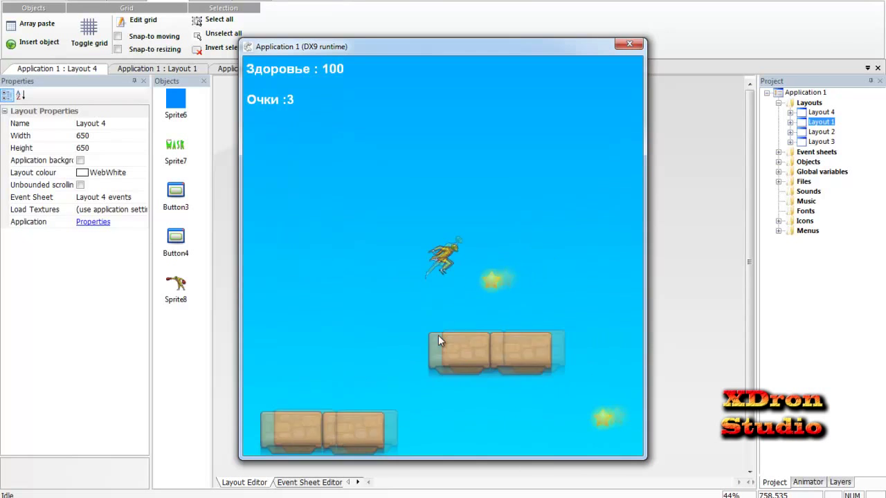
key(shift)
key(shift)
key(Right)
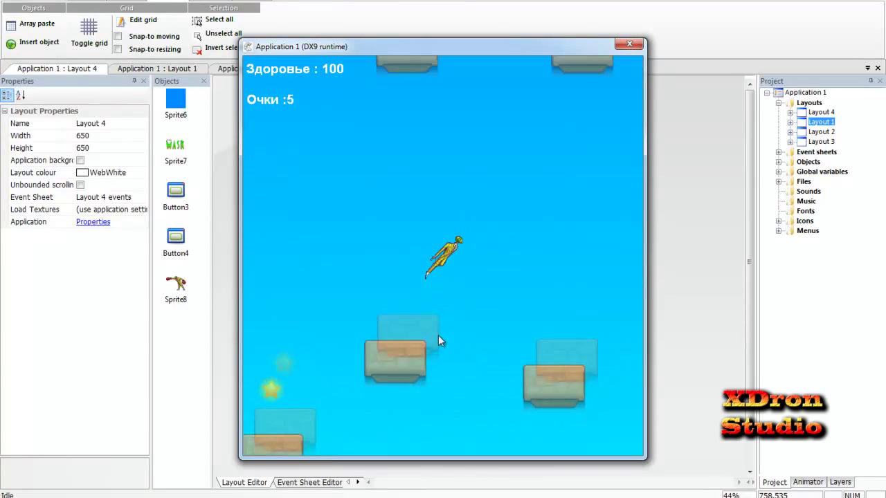
key(shift)
key(Right)
key(shift)
key(Right)
key(shift)
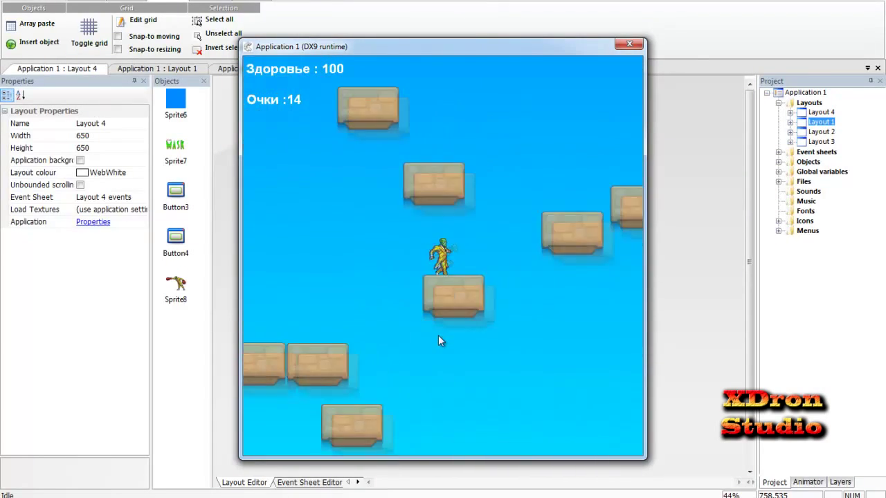
key(shift)
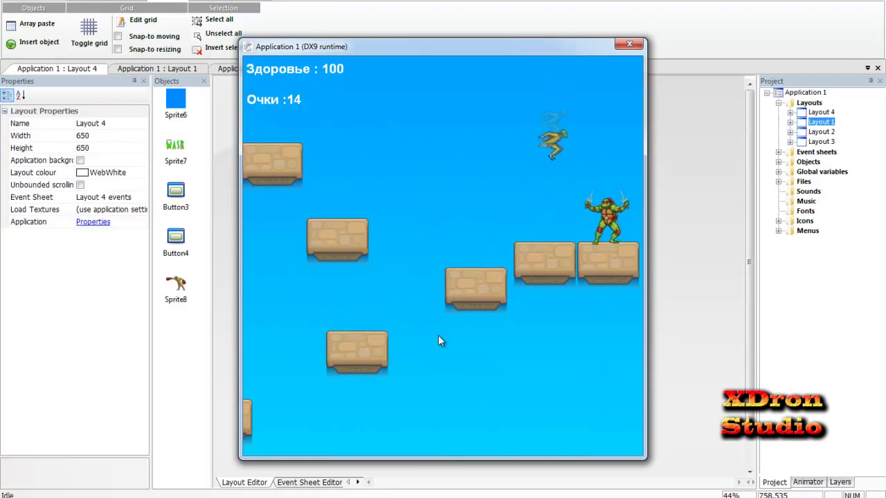
key(Left)
key(Up)
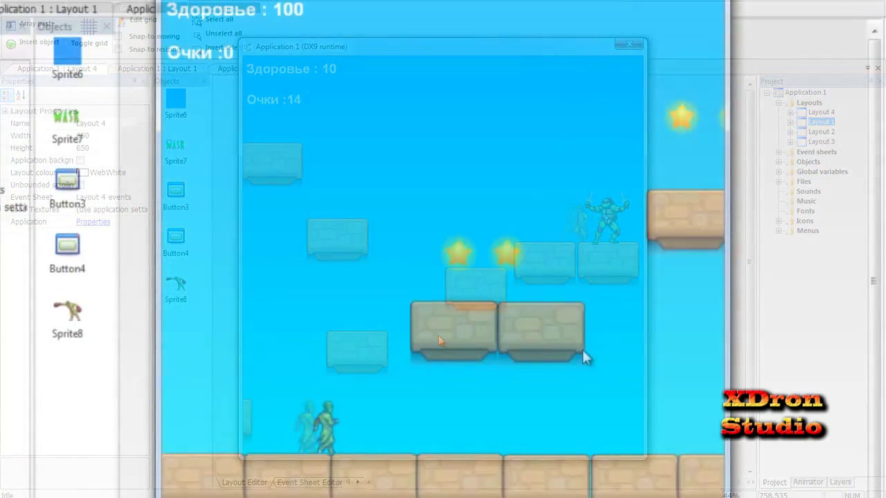
Play the level again from its start, walking, jumping between platforms, collecting stars and touching the turtle enemy to check the sounds
key(Right)
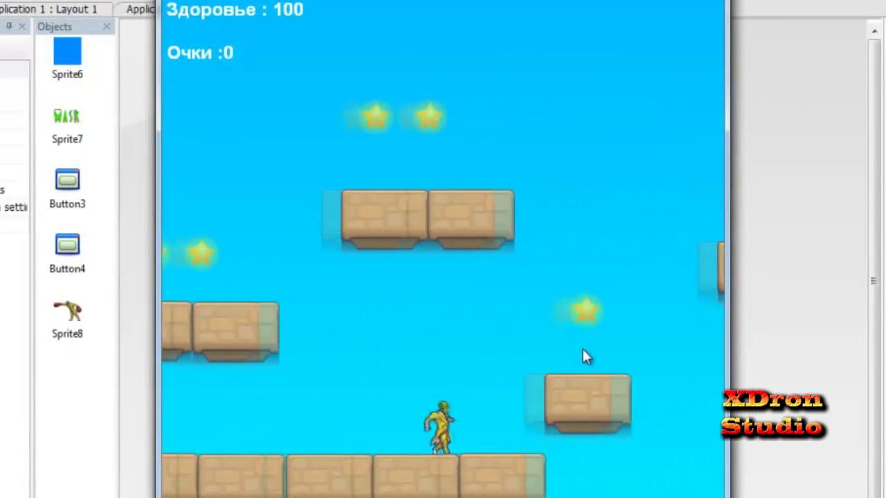
key(Up)
key(Up)
key(Right)
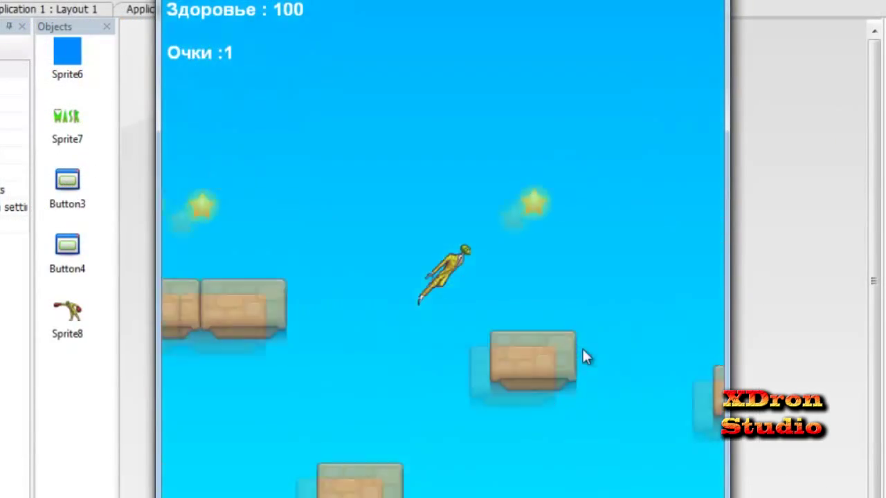
key(Up)
key(Right)
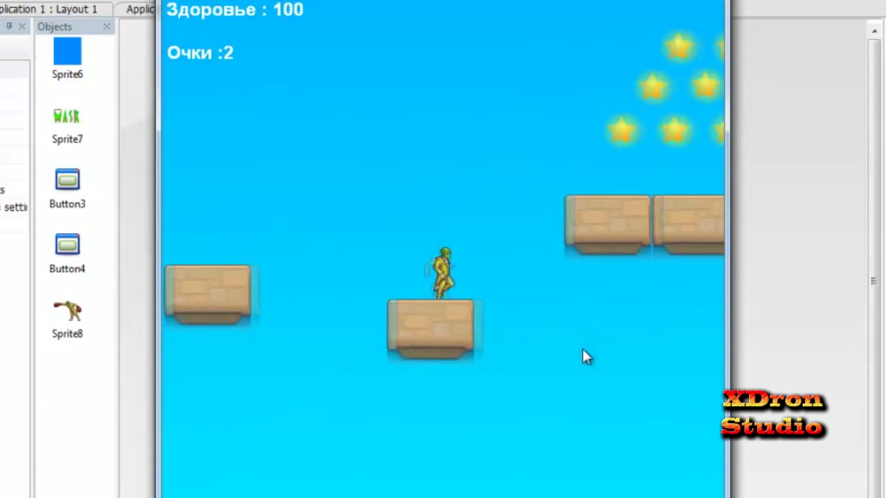
key(Up)
key(Right)
key(Up)
key(Right)
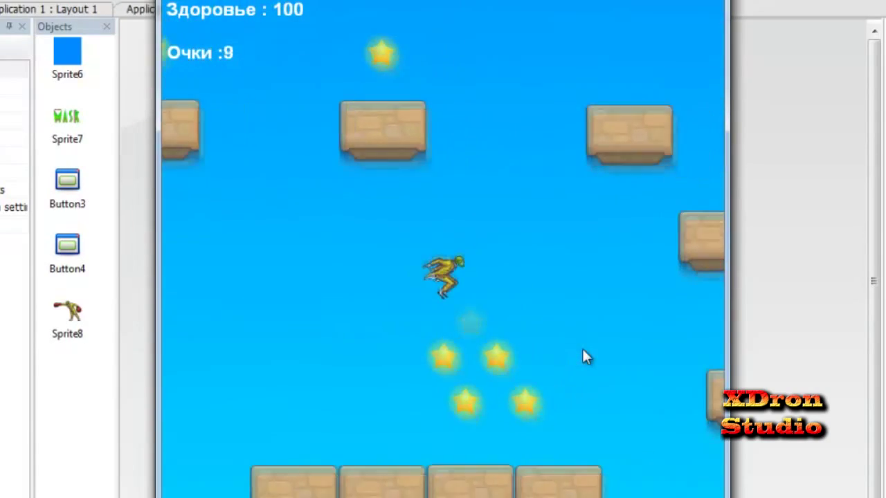
key(Up)
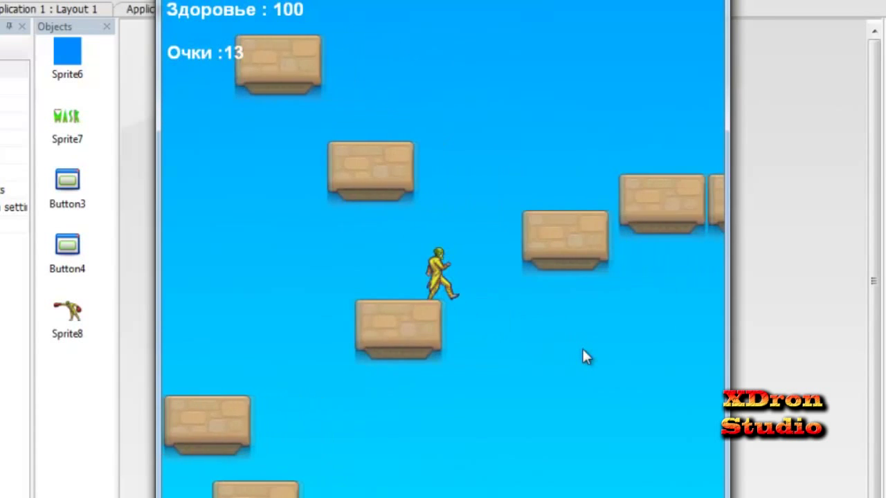
key(Up)
key(Right)
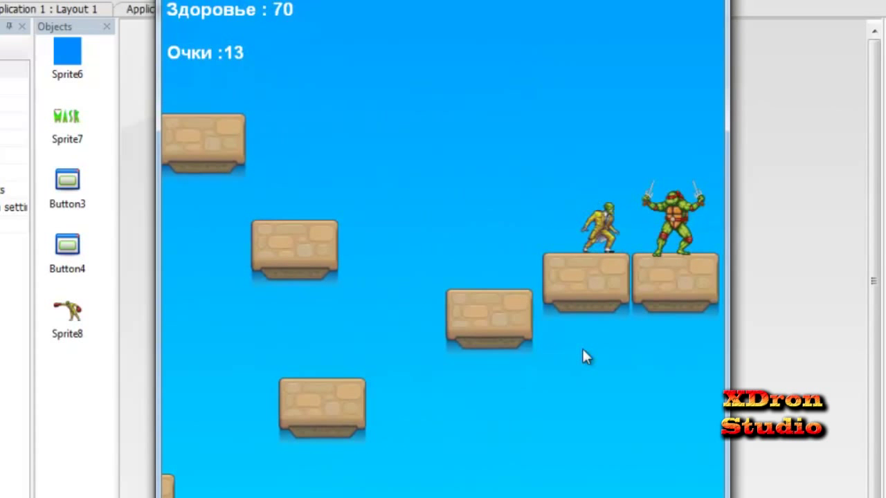